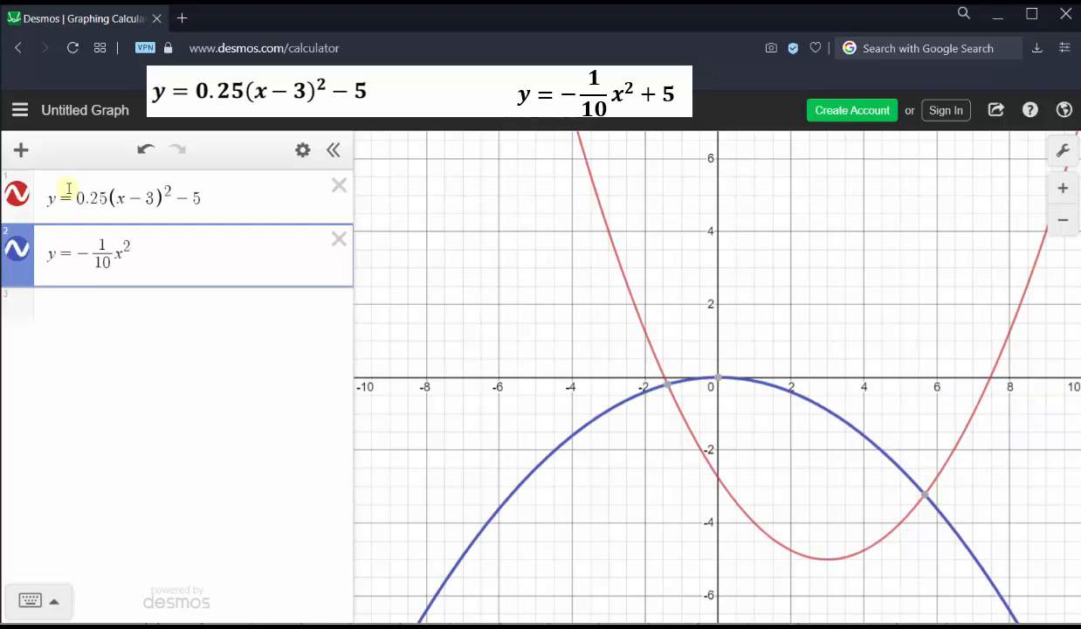
# Complete the second equation as y = -1/10x^2 + 5 and zoom the graph out to show x from -20 to 20.
pyautogui.write('5')
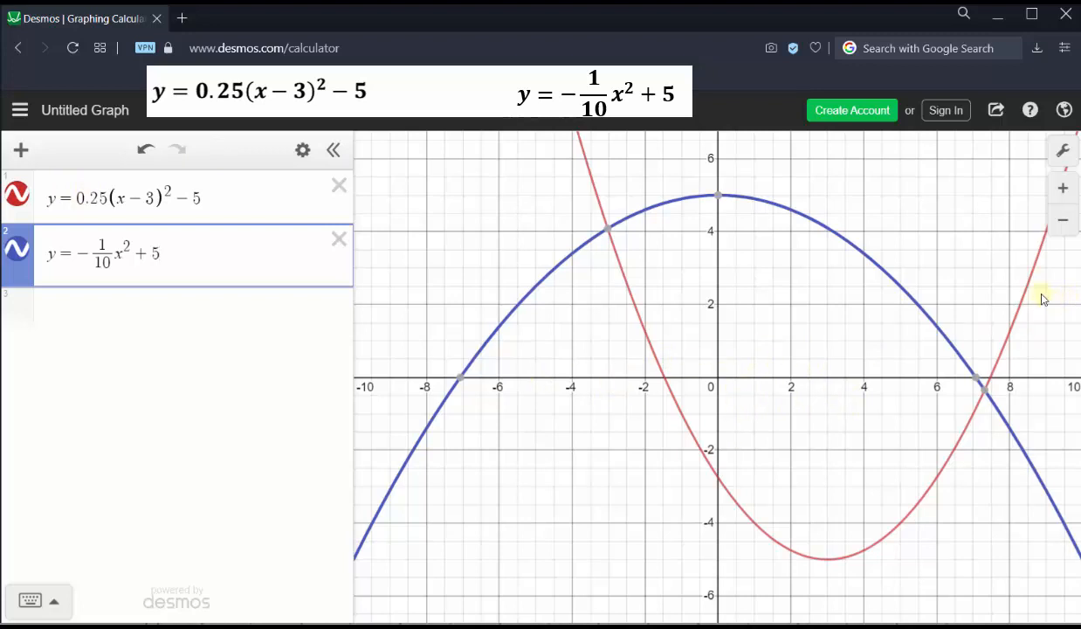
pyautogui.click(1065, 189)
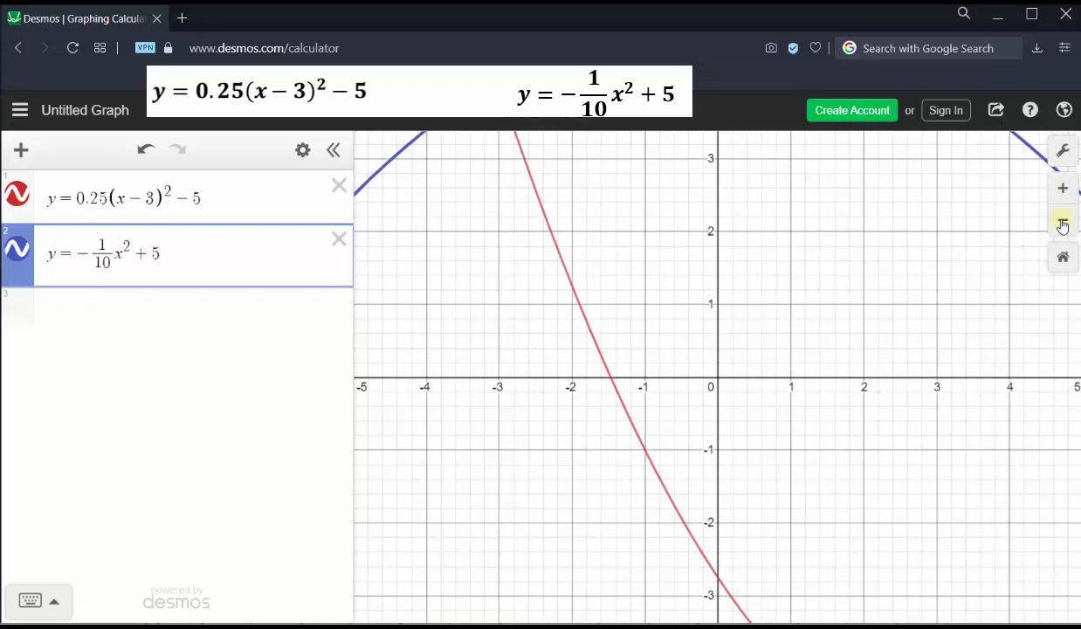
pyautogui.click(1063, 221)
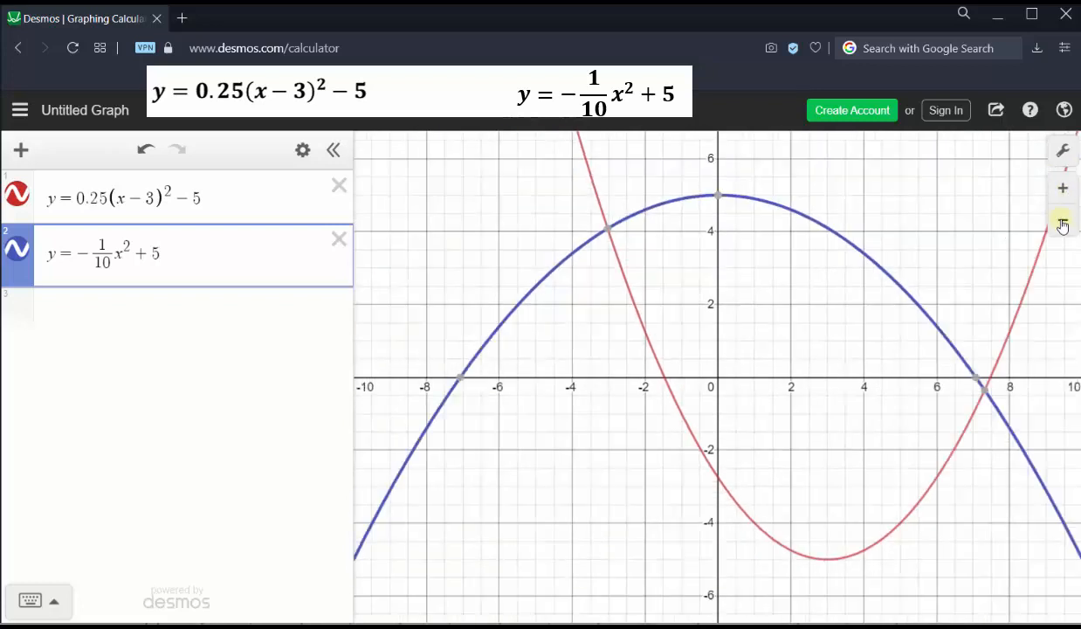
pyautogui.click(1063, 221)
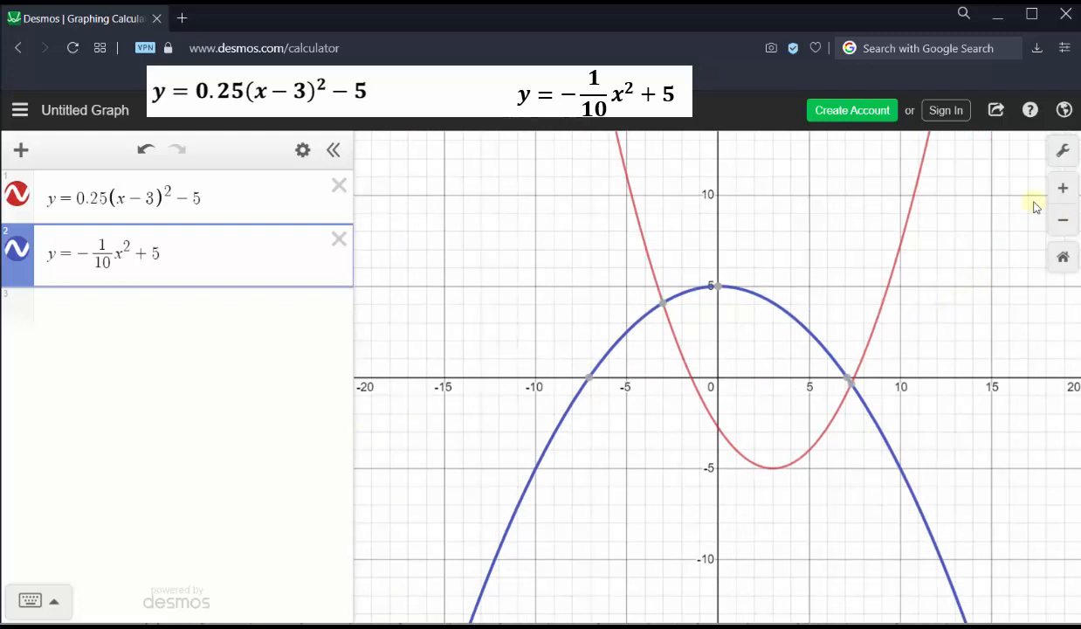
pyautogui.click(1061, 153)
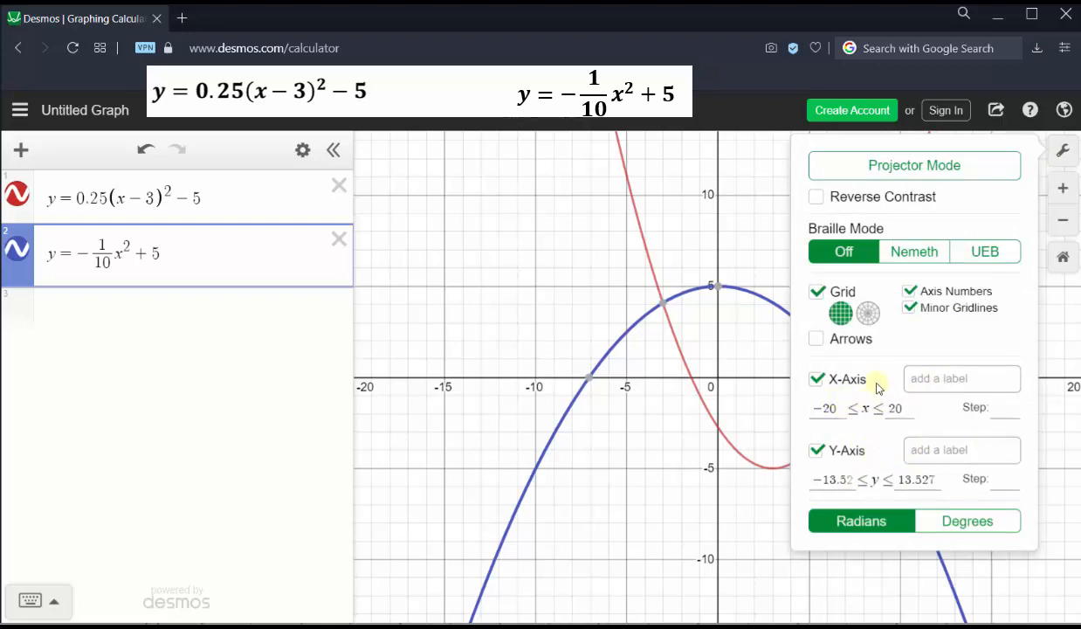
pyautogui.click(527, 297)
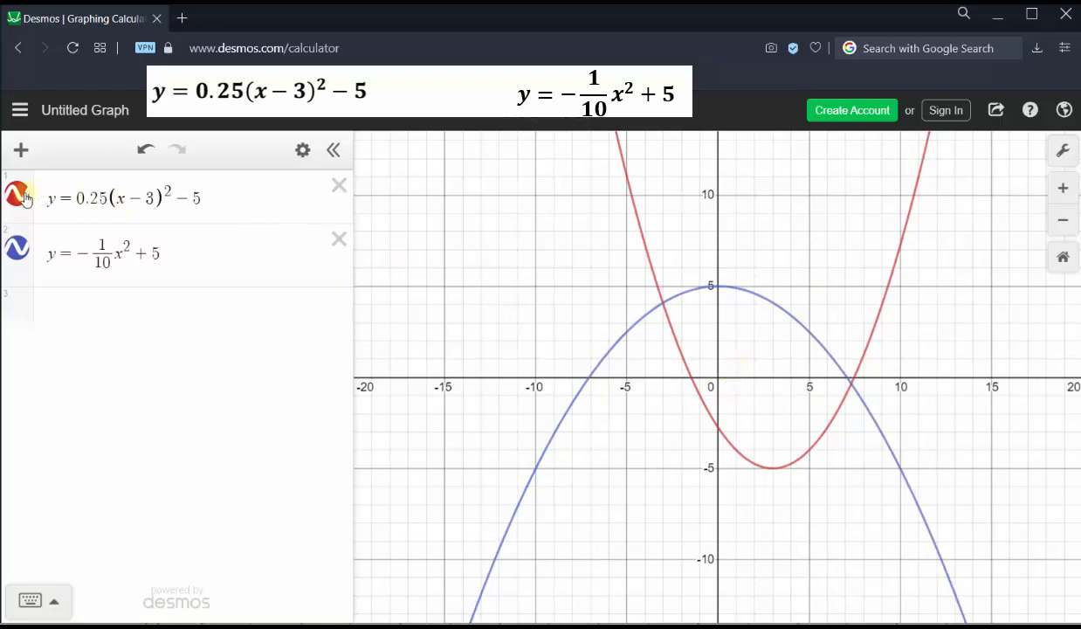
# Convert the equation y = 0.25(x - 3)^2 - 5 into a table of values.
pyautogui.click(223, 190)
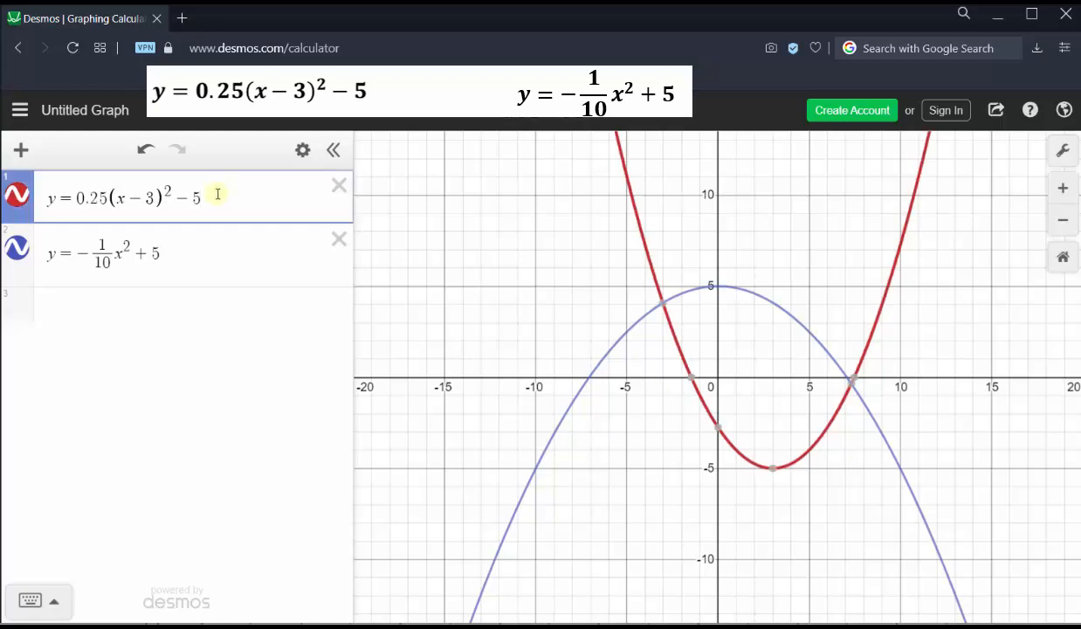
pyautogui.click(302, 149)
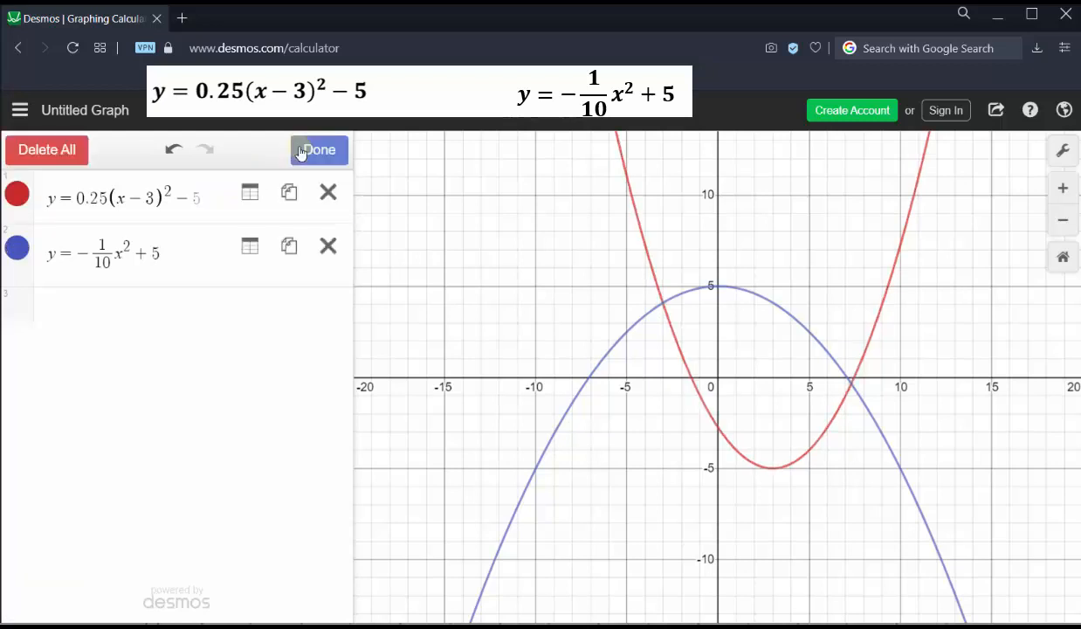
pyautogui.click(247, 196)
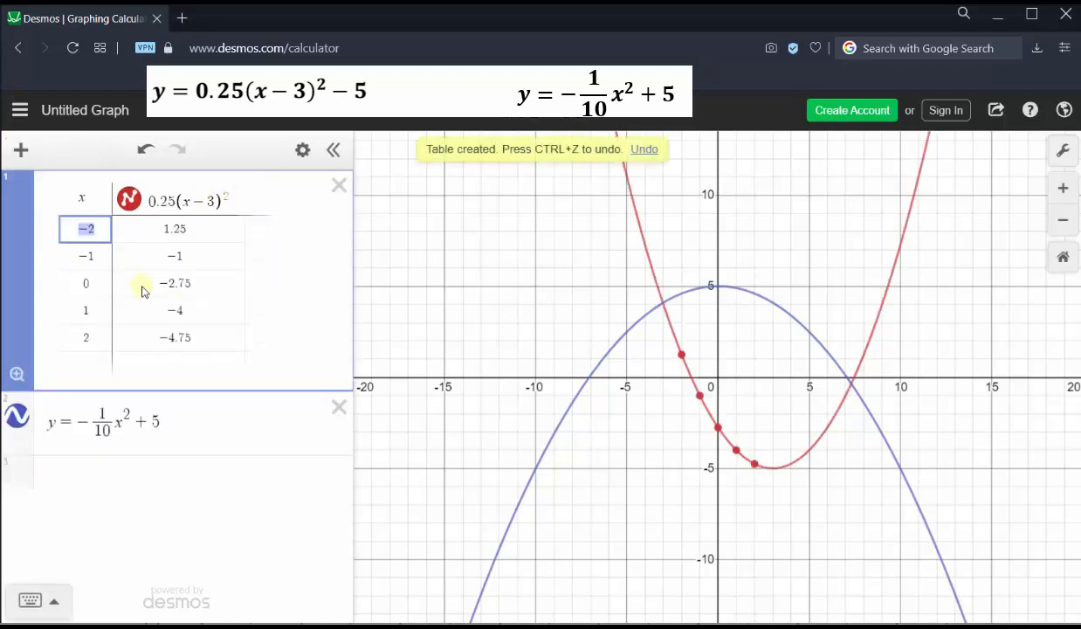
# Inspect the coordinates of the five plotted table points on the red parabola.
pyautogui.click(683, 355)
pyautogui.click(700, 396)
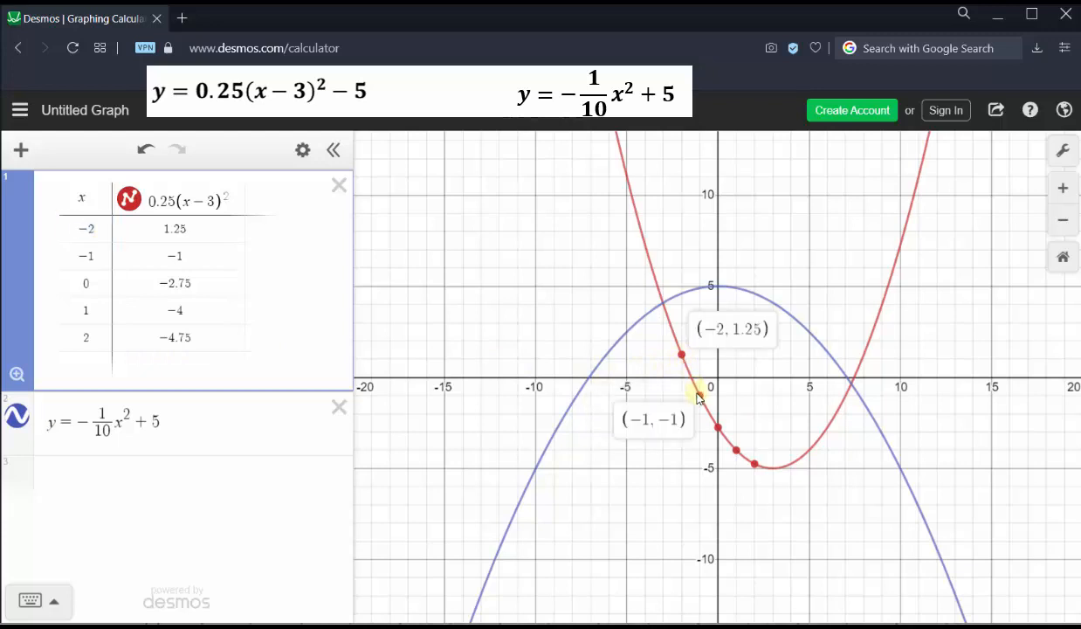
pyautogui.click(718, 427)
pyautogui.click(736, 451)
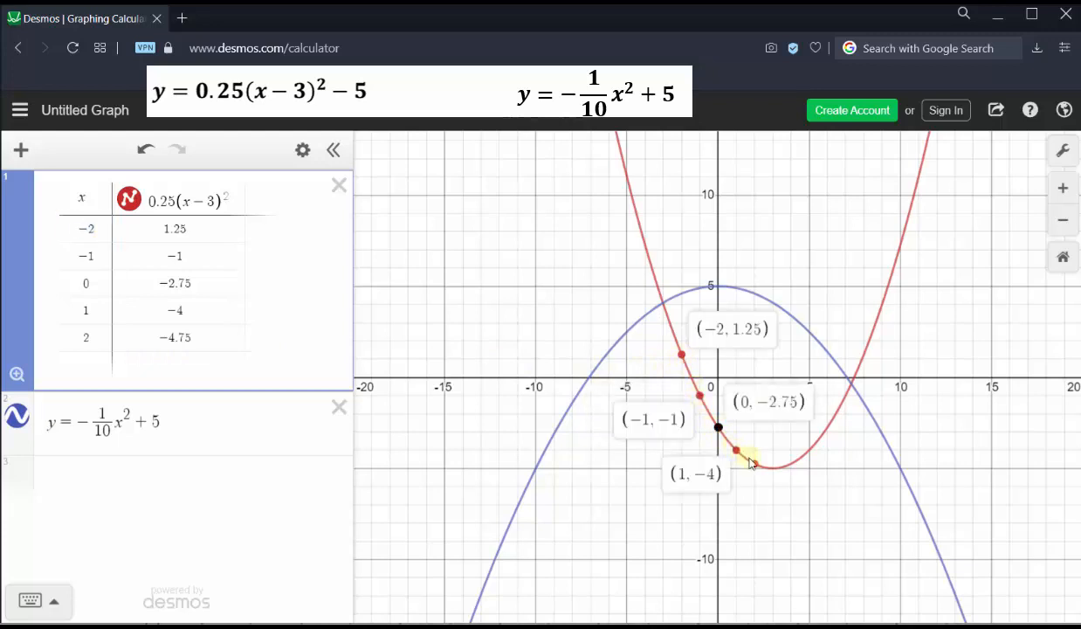
pyautogui.click(755, 464)
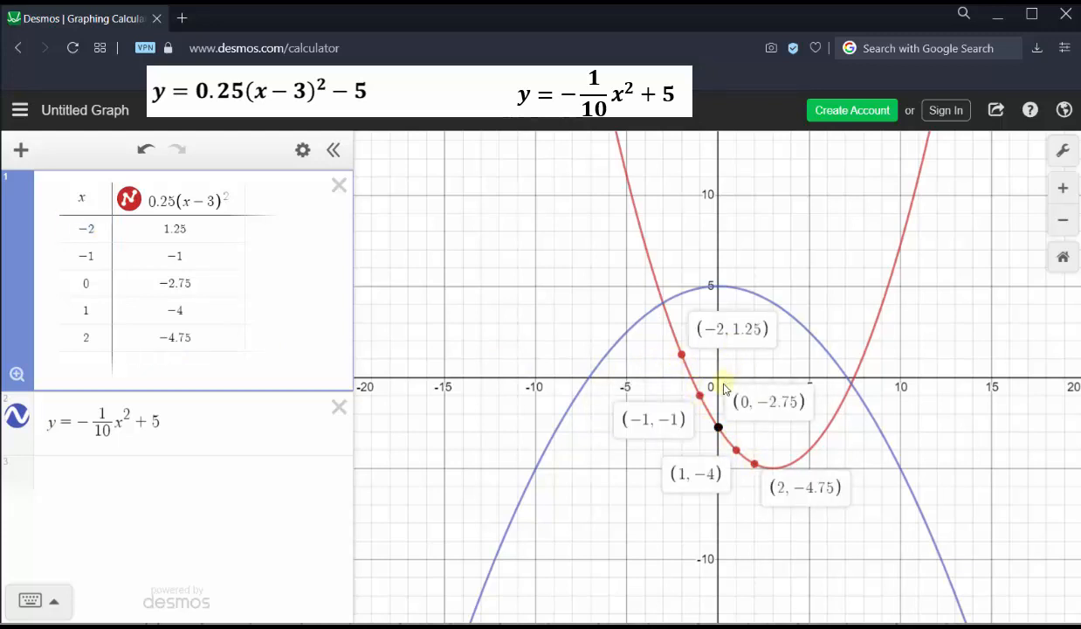
pyautogui.click(516, 282)
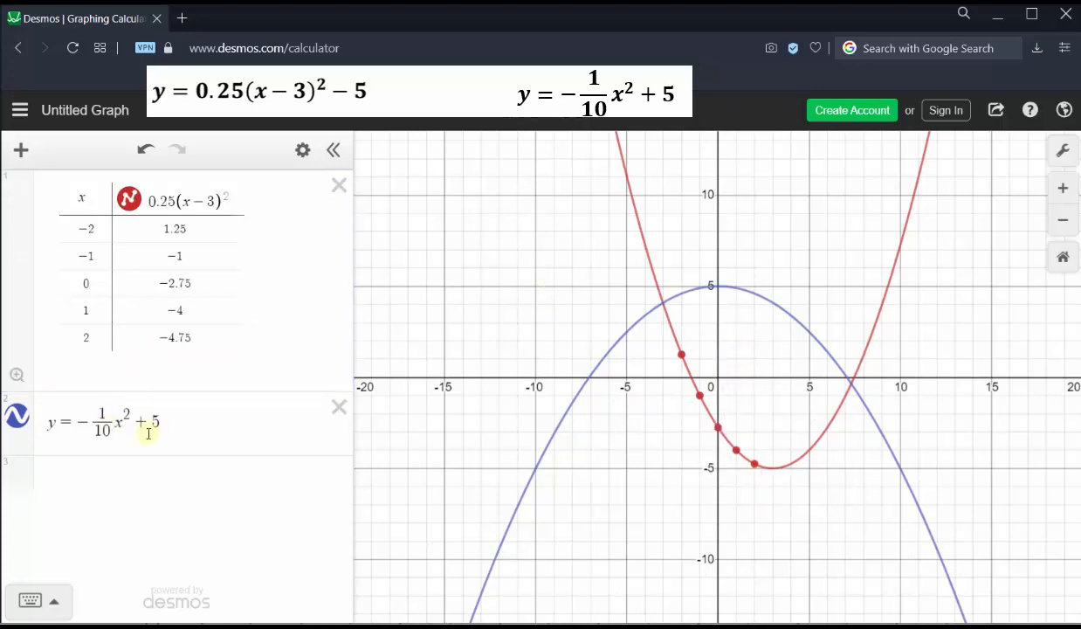
# Convert the equation y = -1/10x^2 + 5 into a table of values.
pyautogui.click(184, 417)
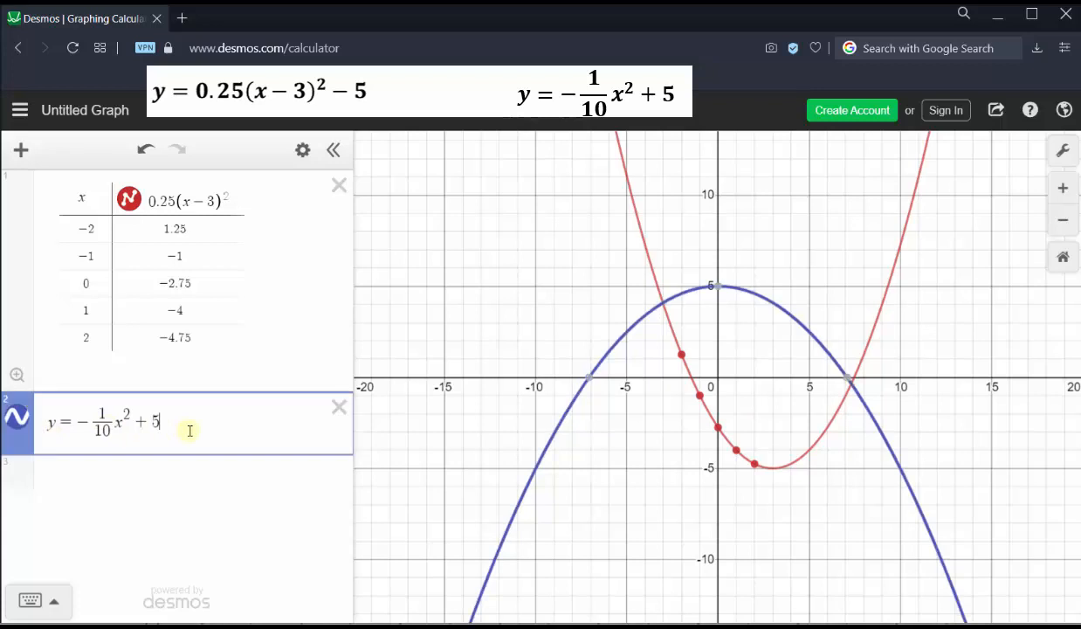
pyautogui.click(302, 150)
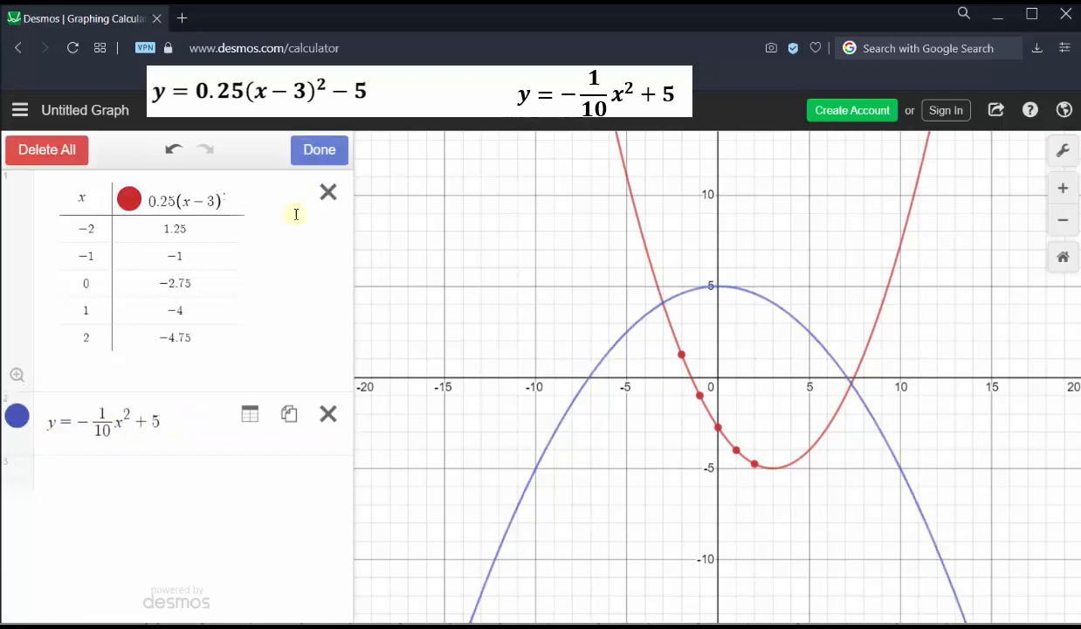
pyautogui.click(250, 414)
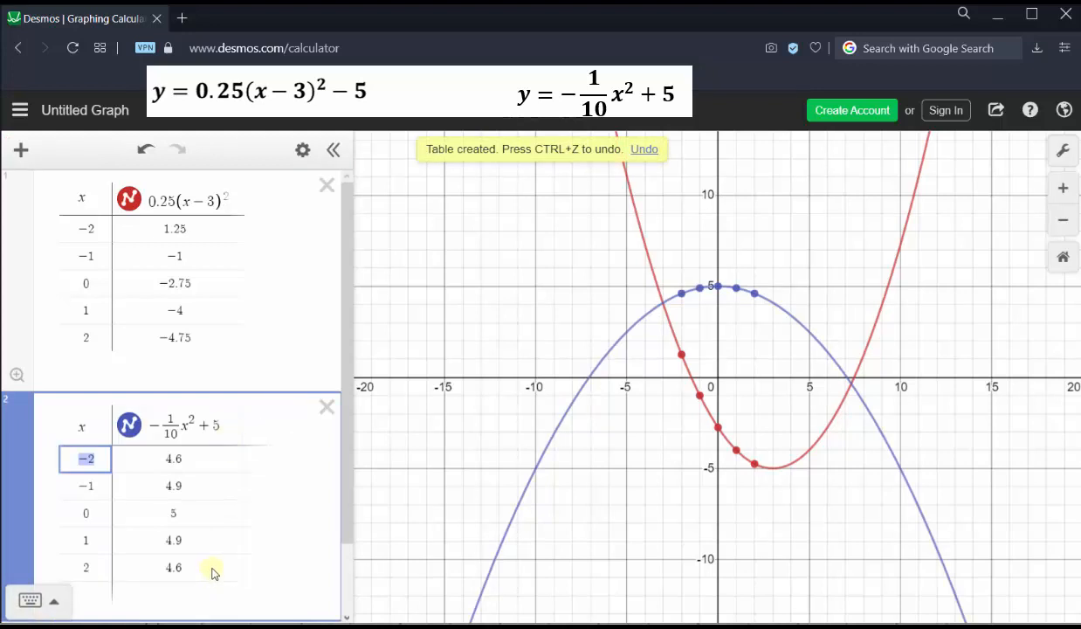
# Inspect the coordinates of the plotted table points on the blue parabola.
pyautogui.click(682, 293)
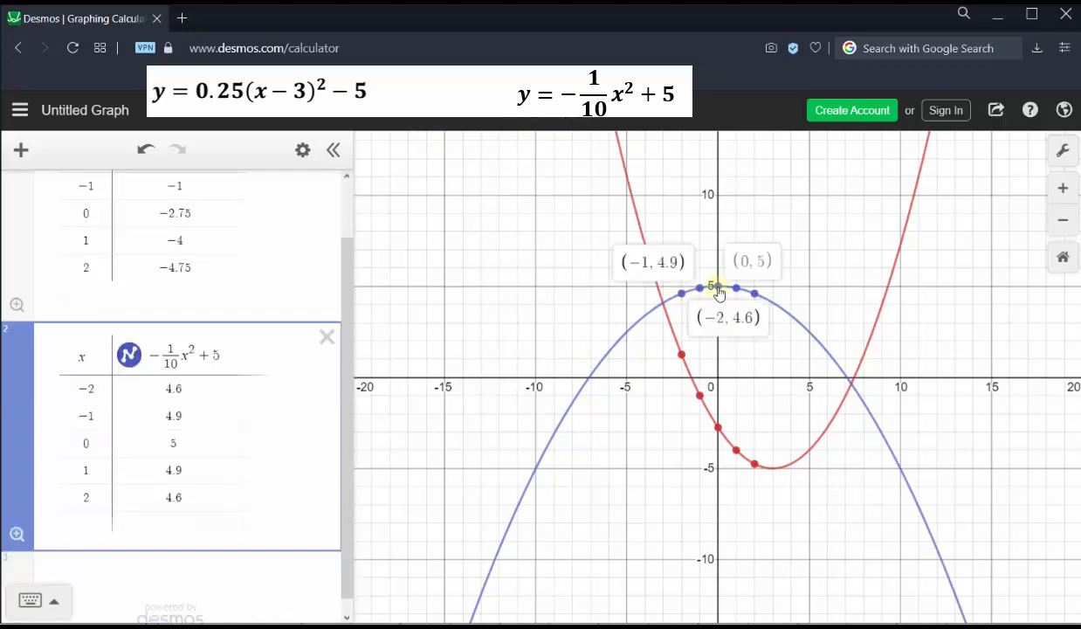
pyautogui.click(717, 288)
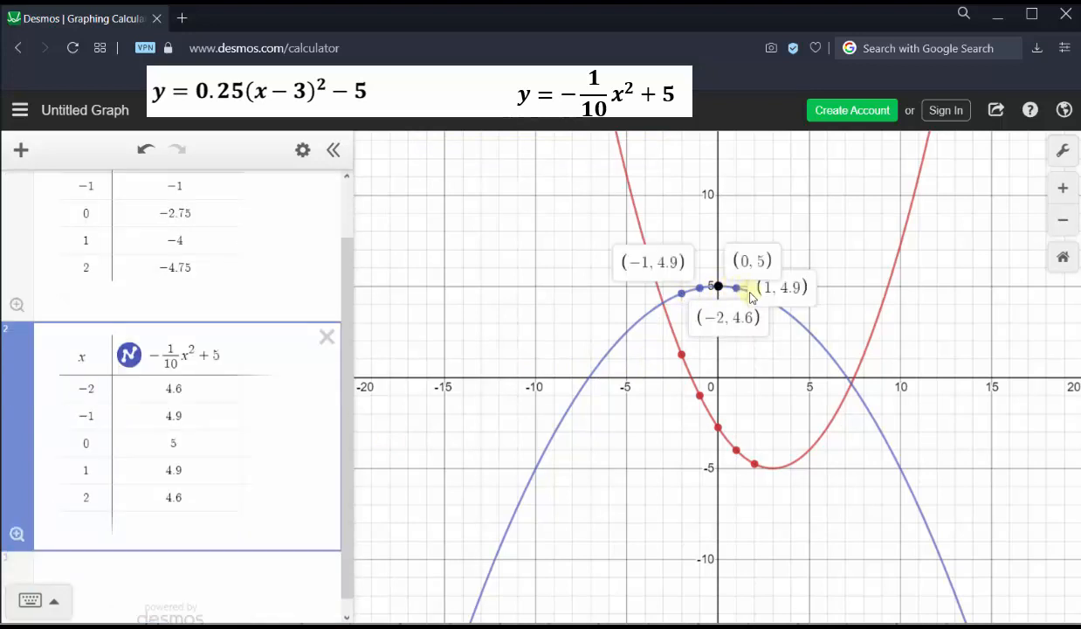
pyautogui.click(752, 295)
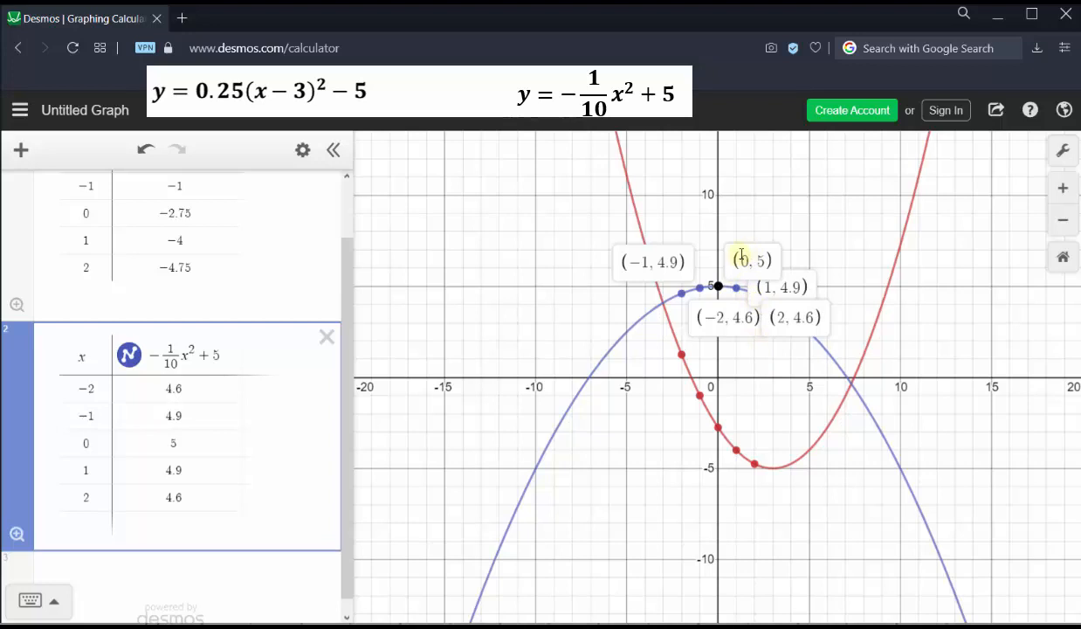
pyautogui.click(534, 249)
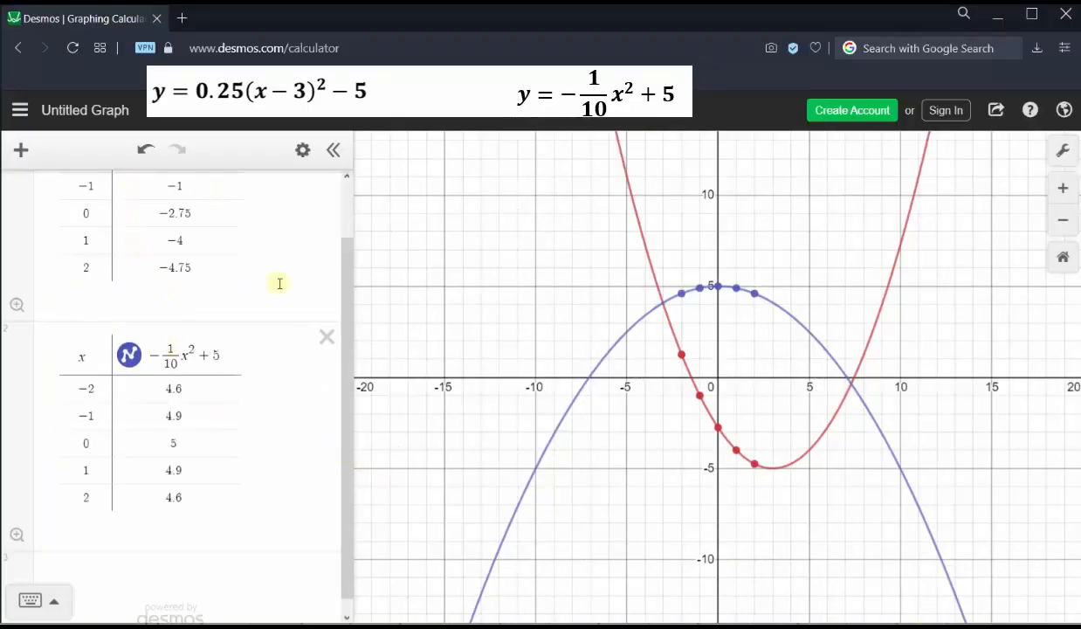
# Add a row with x = 4 to the table for 0.25(x - 3)^2 - 5.
pyautogui.moveTo(347, 294); pyautogui.dragTo(350, 229)
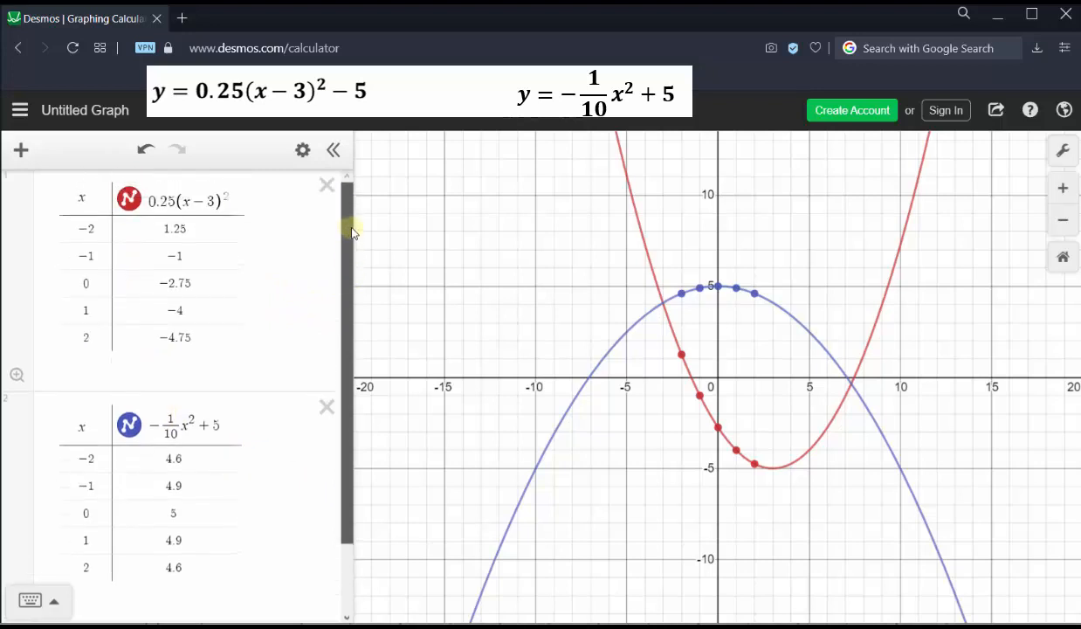
pyautogui.click(87, 365)
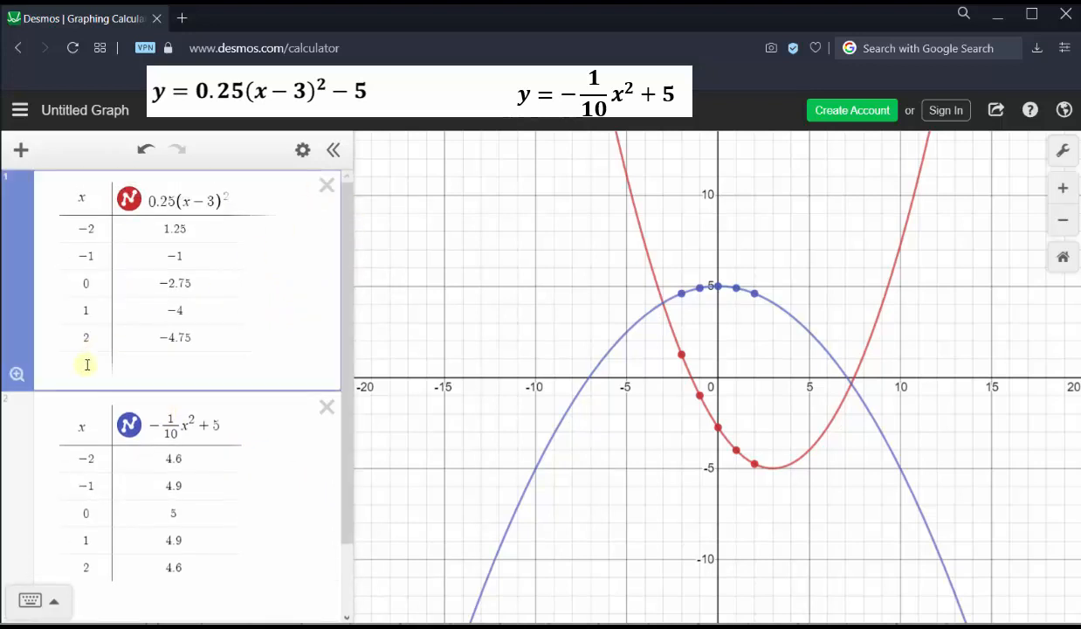
pyautogui.click(87, 365)
pyautogui.write('4')
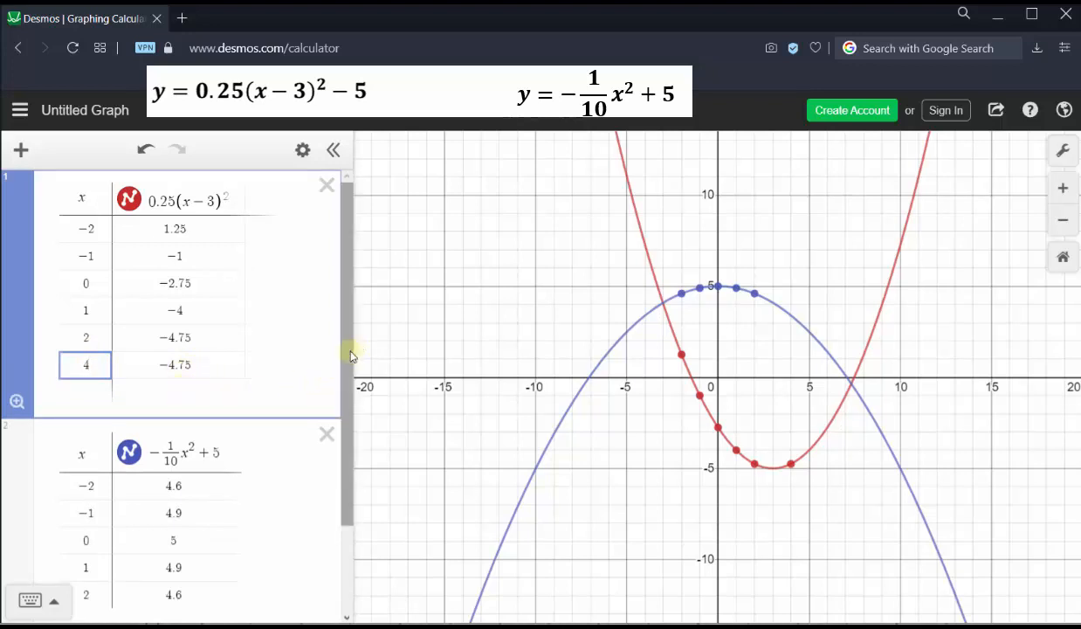
# Add a row with x = 4 to the table for -1/10x^2 + 5.
pyautogui.moveTo(350, 359); pyautogui.dragTo(339, 463)
pyautogui.click(94, 510)
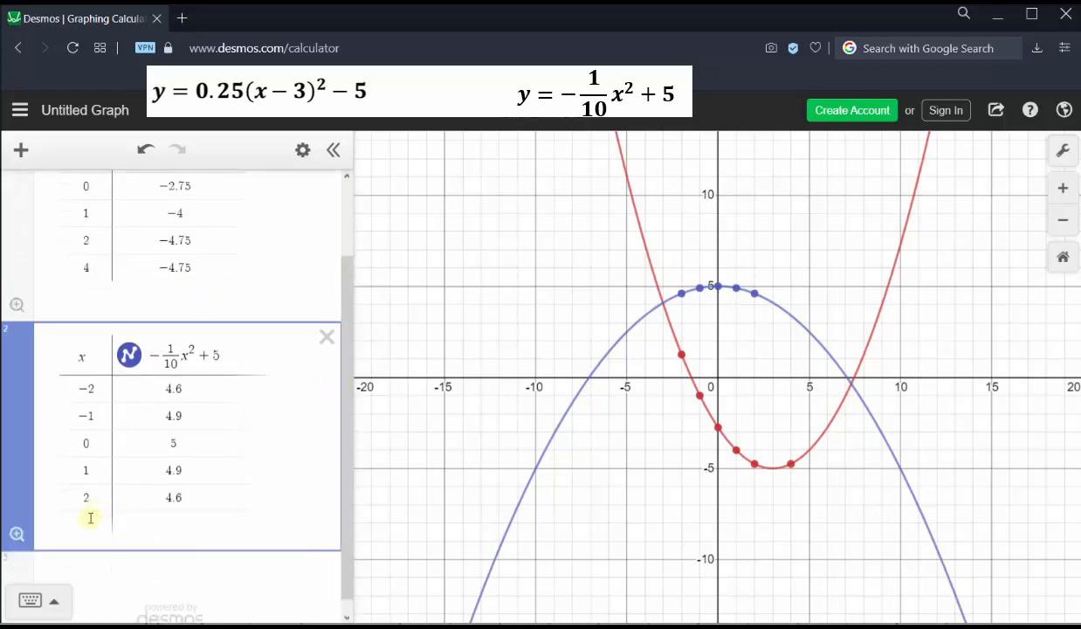
pyautogui.click(88, 521)
pyautogui.write('4')
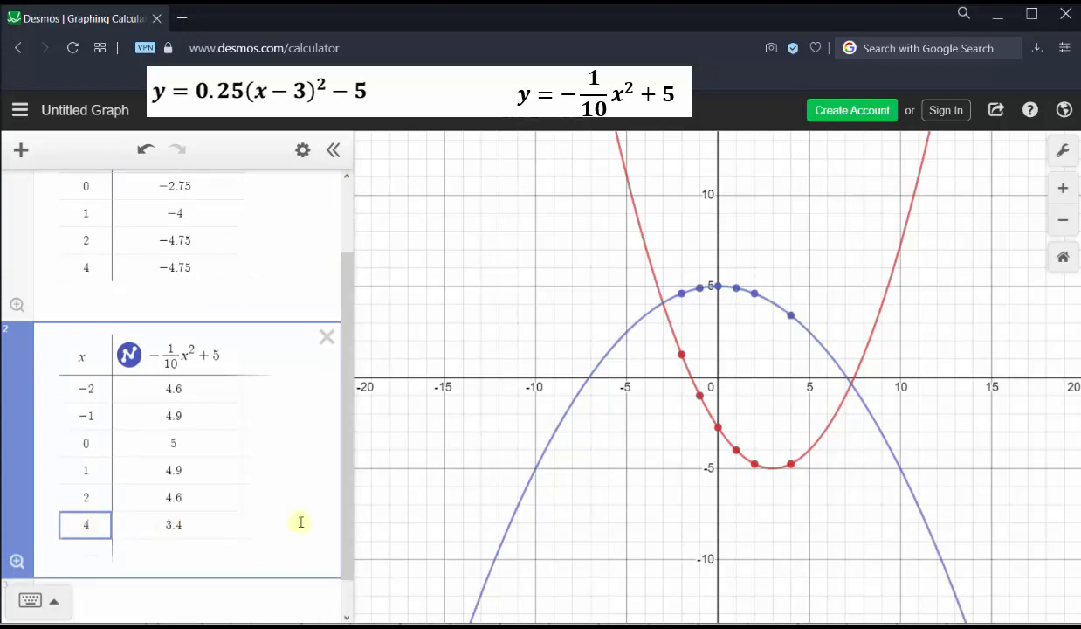
# Switch to the worksheet slide and handwrite 1.25, -2.75, -4.75 and -4.75 in the first table's y column.
pyautogui.moveTo(347, 463); pyautogui.dragTo(366, 369)
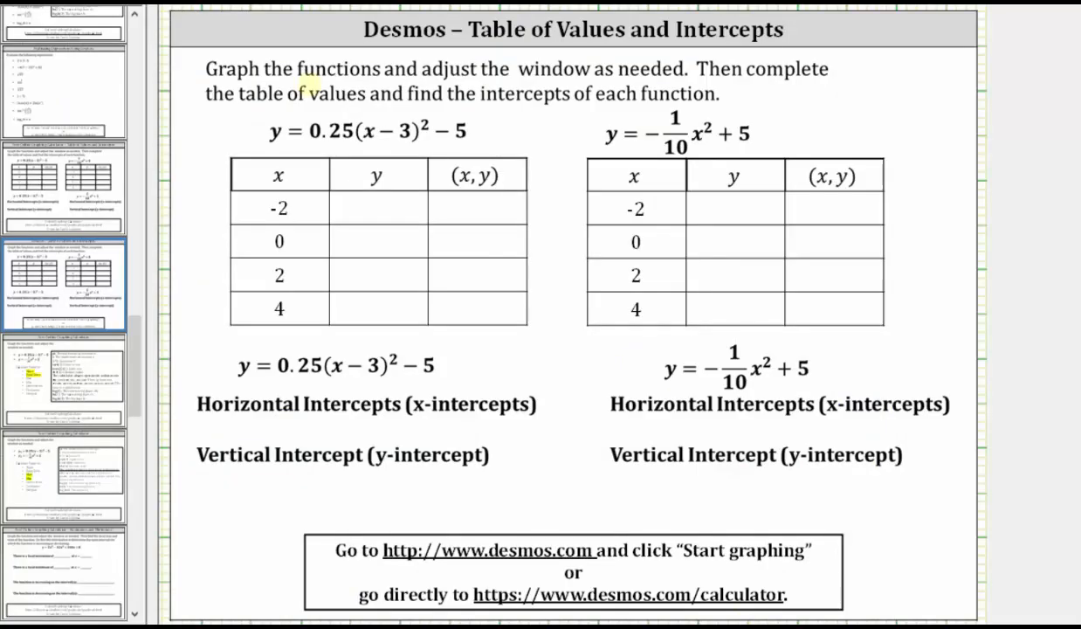
pyautogui.moveTo(361, 214); pyautogui.dragTo(393, 216)
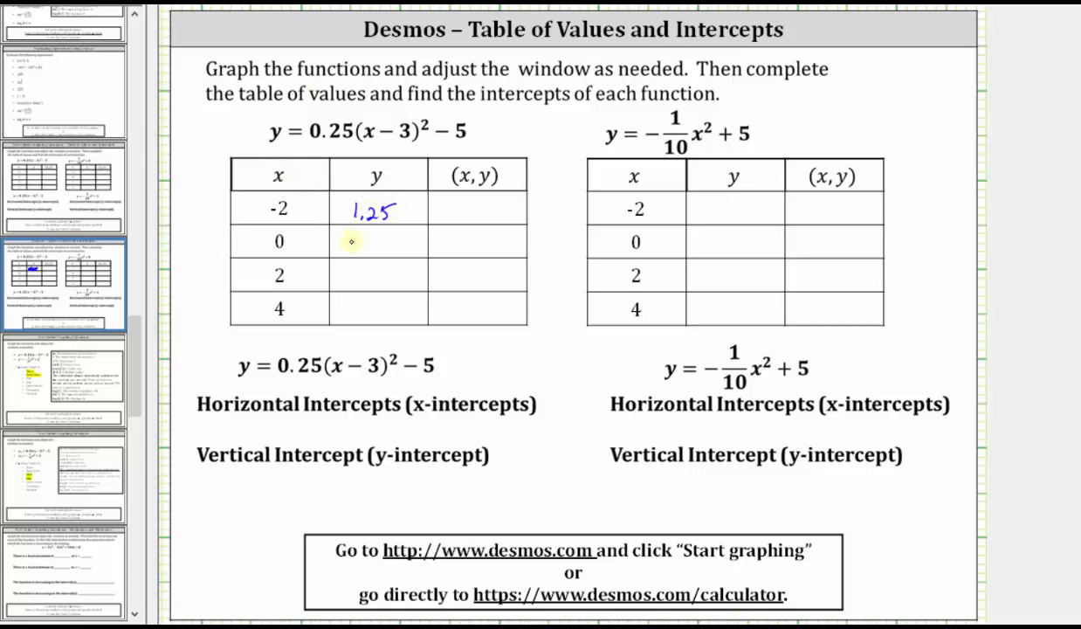
pyautogui.moveTo(341, 247); pyautogui.dragTo(370, 251)
pyautogui.moveTo(389, 231); pyautogui.dragTo(385, 252)
pyautogui.moveTo(390, 232); pyautogui.dragTo(365, 276)
pyautogui.moveTo(367, 262); pyautogui.dragTo(387, 276)
pyautogui.moveTo(334, 299); pyautogui.dragTo(345, 298)
pyautogui.moveTo(351, 289)
pyautogui.mouseDown()
pyautogui.moveTo(369, 305)
pyautogui.moveTo(394, 310)
pyautogui.moveTo(402, 299)
pyautogui.mouseUp()
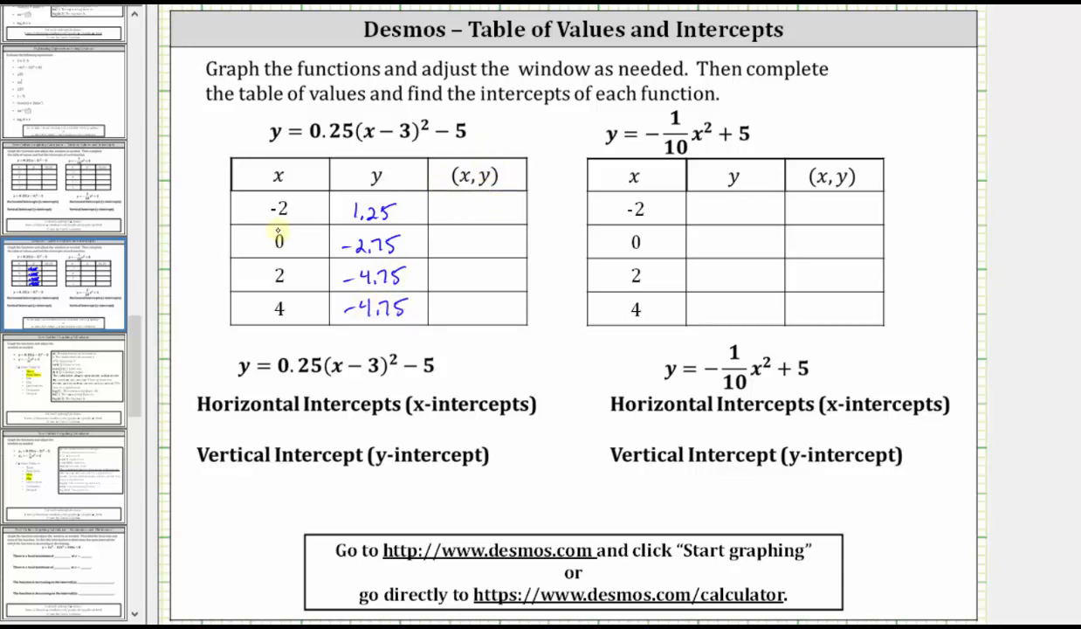
# Handwrite the ordered pairs (-2, 1.25), (0, -2.75), (2, -4.75) and (4, -4.75) in the first worksheet table.
pyautogui.moveTo(445, 205)
pyautogui.mouseDown()
pyautogui.moveTo(442, 220)
pyautogui.moveTo(464, 218)
pyautogui.mouseUp()
pyautogui.moveTo(471, 217); pyautogui.dragTo(522, 217)
pyautogui.moveTo(436, 232)
pyautogui.mouseDown()
pyautogui.moveTo(494, 246)
pyautogui.moveTo(510, 236)
pyautogui.moveTo(508, 250)
pyautogui.mouseUp()
pyautogui.moveTo(434, 259); pyautogui.dragTo(432, 278)
pyautogui.moveTo(441, 266); pyautogui.dragTo(461, 278)
pyautogui.moveTo(466, 274); pyautogui.dragTo(474, 274)
pyautogui.moveTo(482, 262); pyautogui.dragTo(496, 278)
pyautogui.moveTo(521, 260); pyautogui.dragTo(524, 277)
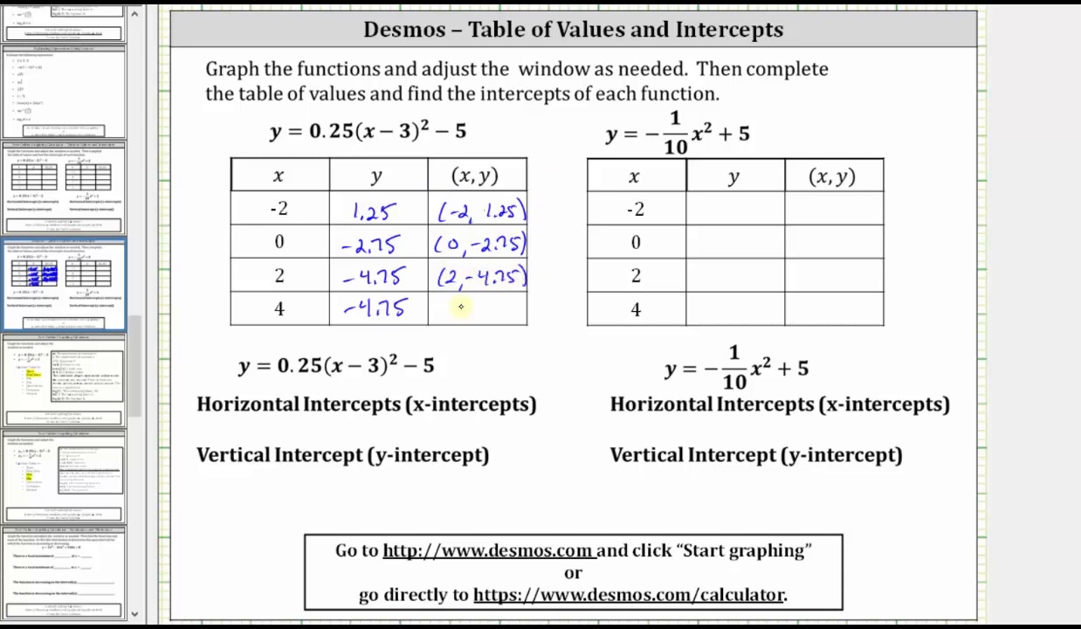
pyautogui.moveTo(436, 295); pyautogui.dragTo(433, 320)
pyautogui.moveTo(442, 297)
pyautogui.mouseDown()
pyautogui.moveTo(450, 312)
pyautogui.moveTo(469, 307)
pyautogui.mouseUp()
pyautogui.moveTo(472, 297); pyautogui.dragTo(511, 320)
pyautogui.moveTo(522, 297); pyautogui.dragTo(527, 321)
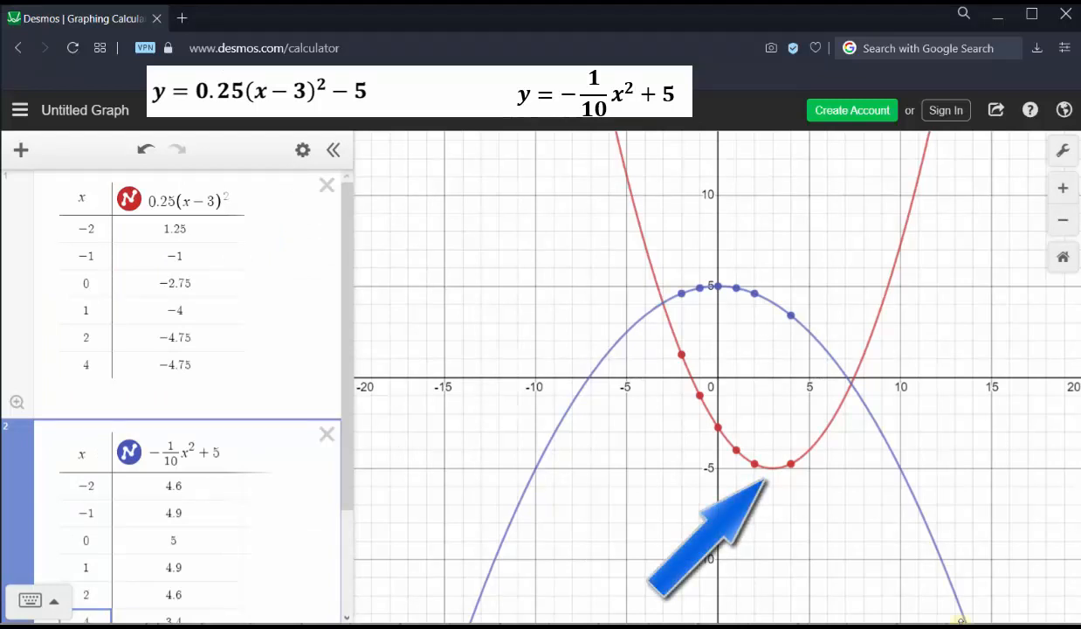
# Fill the worksheet table for y = -1/10x^2 + 5 with y-values 4.6, 5, 4.6 and 3.4 and the matching ordered pairs.
pyautogui.scroll(-3, 174, 394)
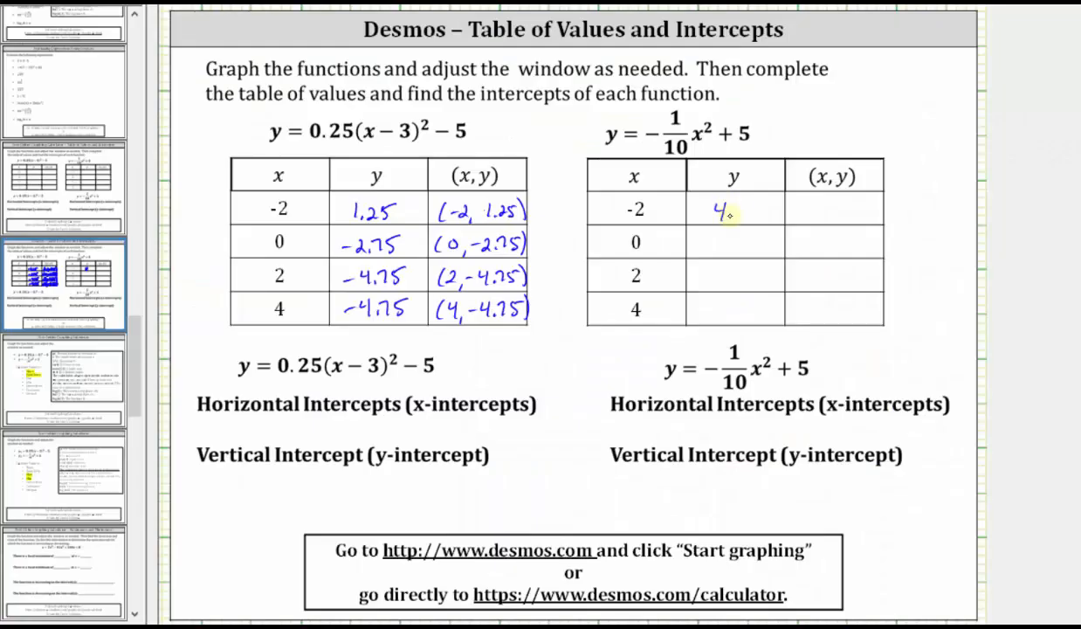
pyautogui.moveTo(744, 201)
pyautogui.mouseDown()
pyautogui.moveTo(727, 280)
pyautogui.moveTo(744, 276)
pyautogui.moveTo(699, 310)
pyautogui.moveTo(720, 310)
pyautogui.mouseUp()
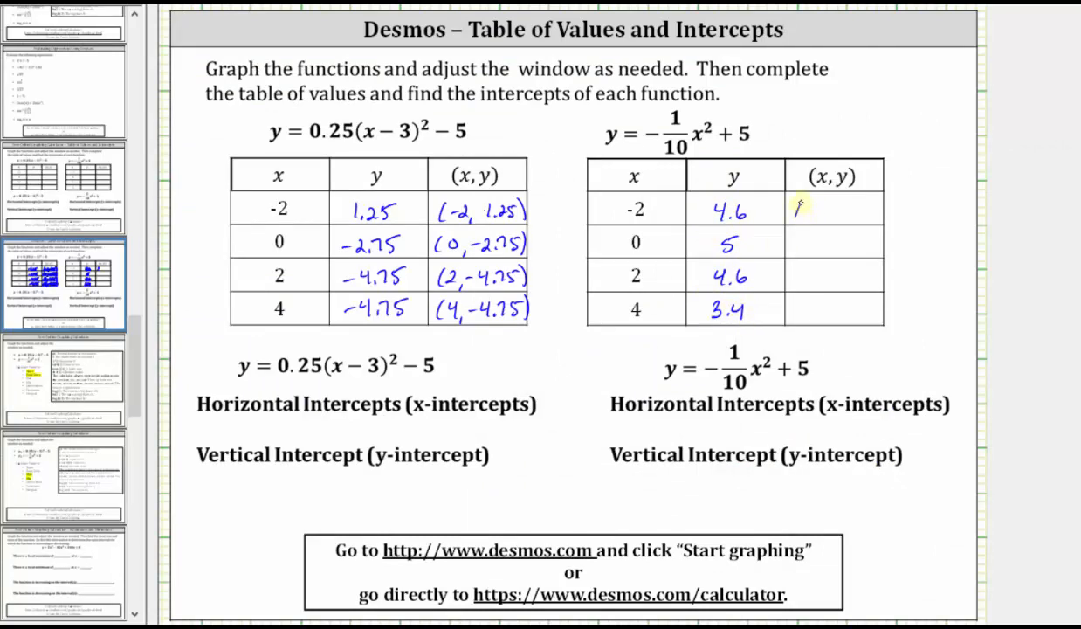
pyautogui.moveTo(813, 213)
pyautogui.mouseDown()
pyautogui.moveTo(841, 208)
pyautogui.moveTo(798, 234)
pyautogui.moveTo(843, 248)
pyautogui.moveTo(780, 278)
pyautogui.moveTo(849, 276)
pyautogui.moveTo(810, 304)
pyautogui.moveTo(880, 313)
pyautogui.mouseUp()
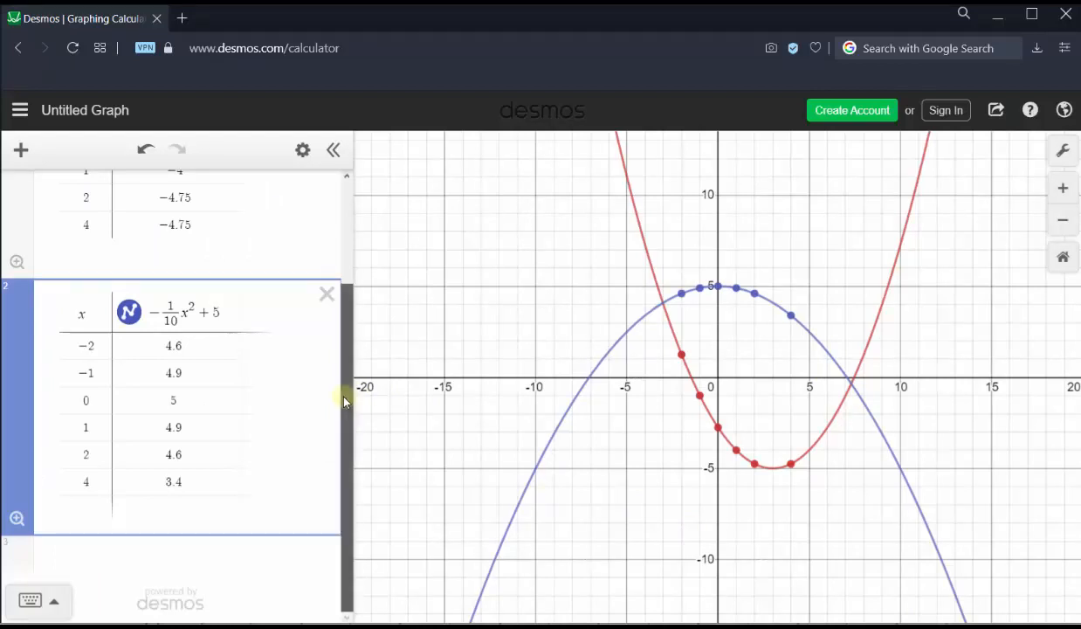
# Insert a new blank table below the -1/10x^2 + 5 table and set its second column heading to 2x_1 + 3.
pyautogui.click(193, 566)
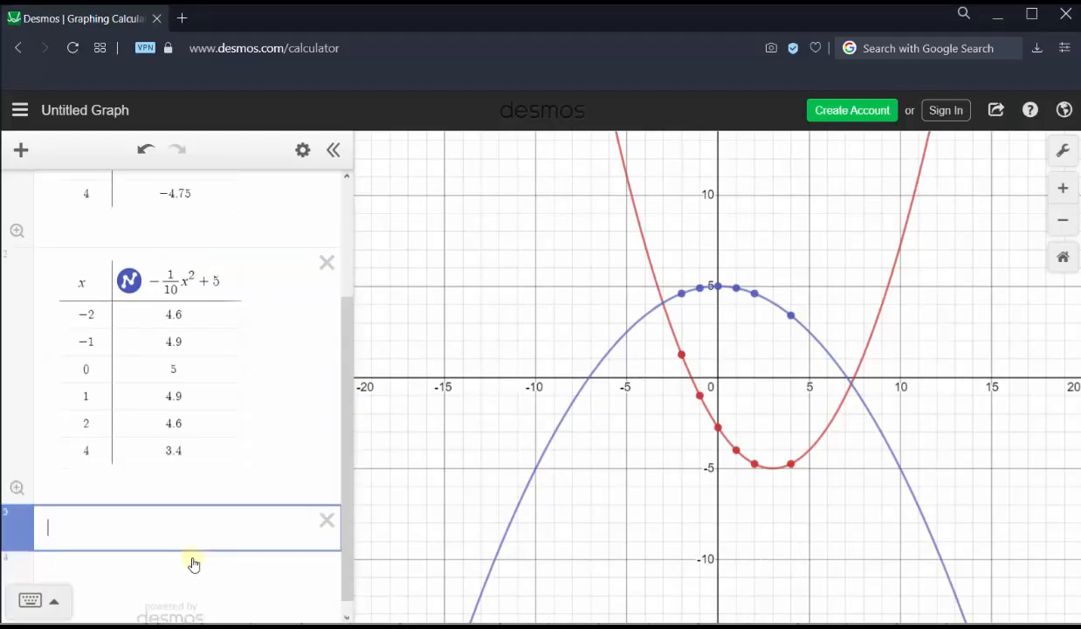
pyautogui.click(24, 154)
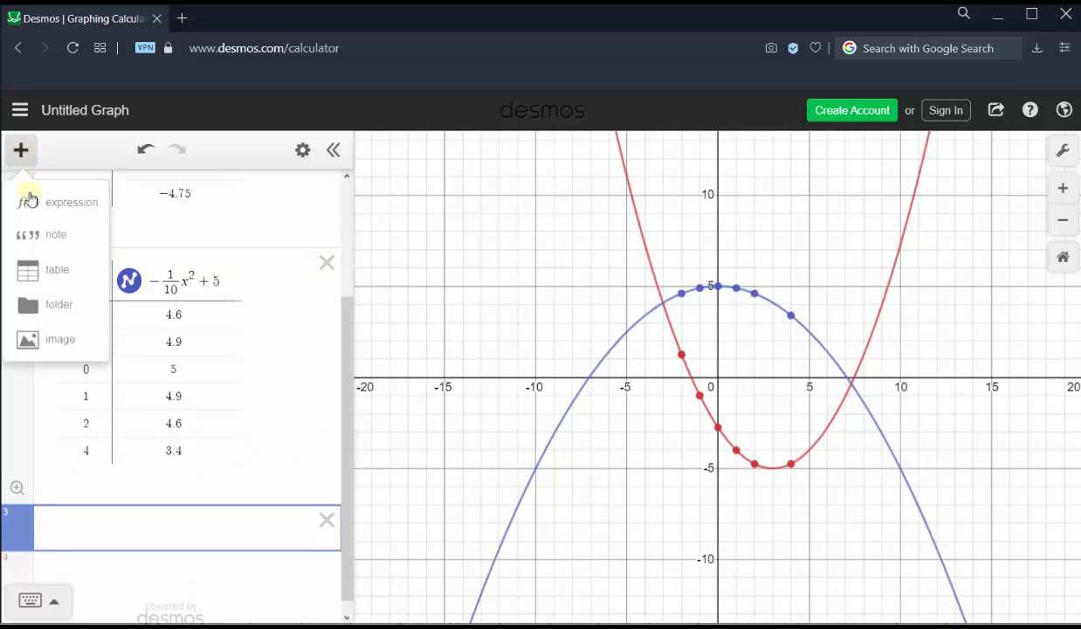
pyautogui.click(30, 269)
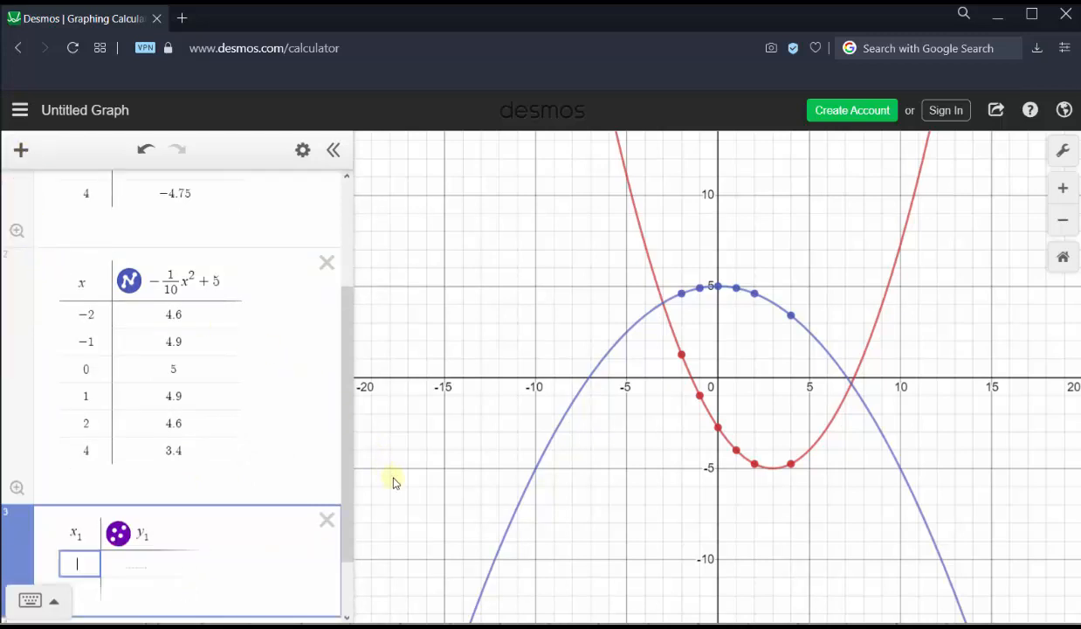
pyautogui.scroll(-2, 349, 409)
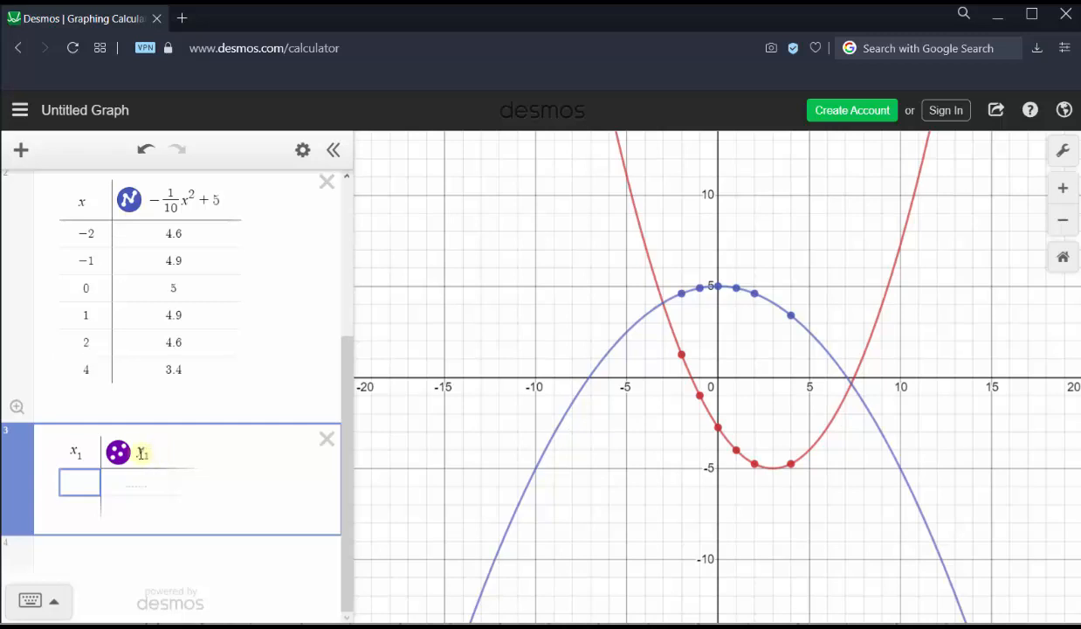
pyautogui.write('2x')
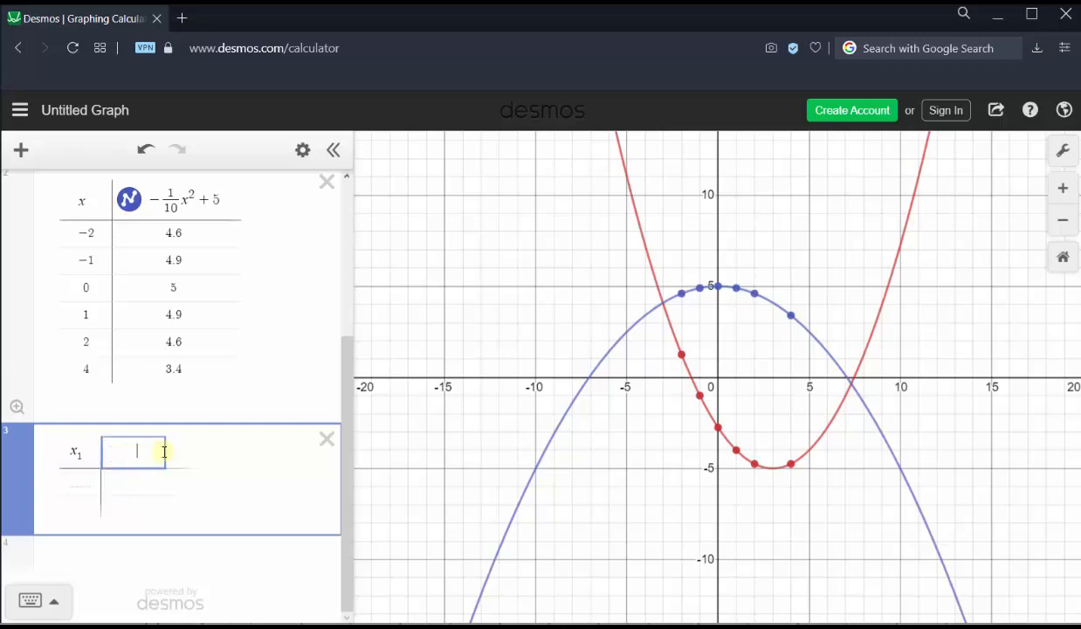
pyautogui.write('1')
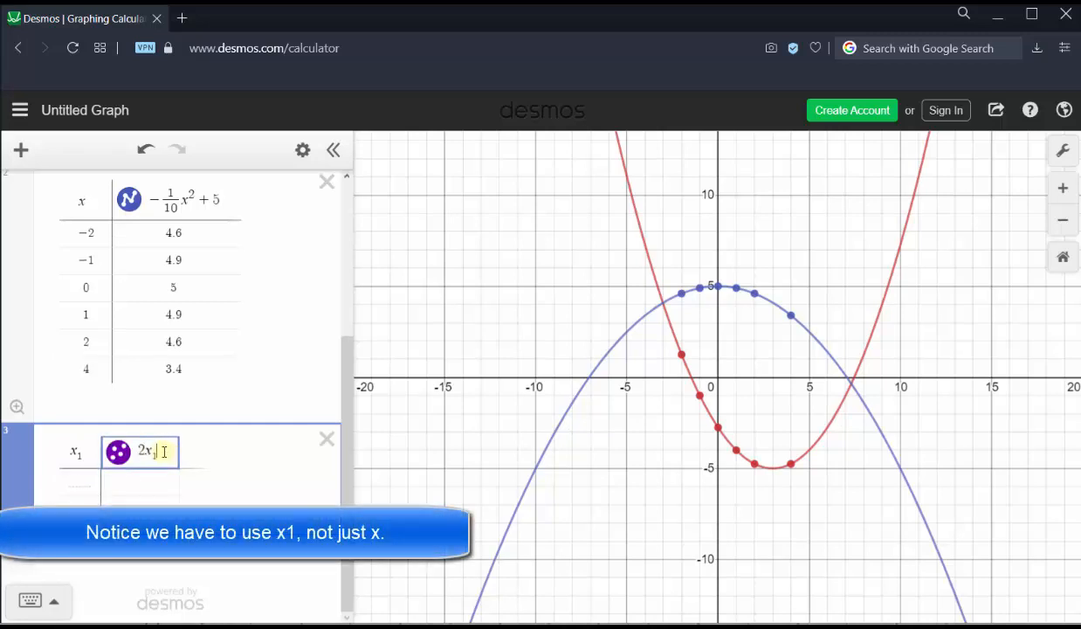
pyautogui.write('+3')
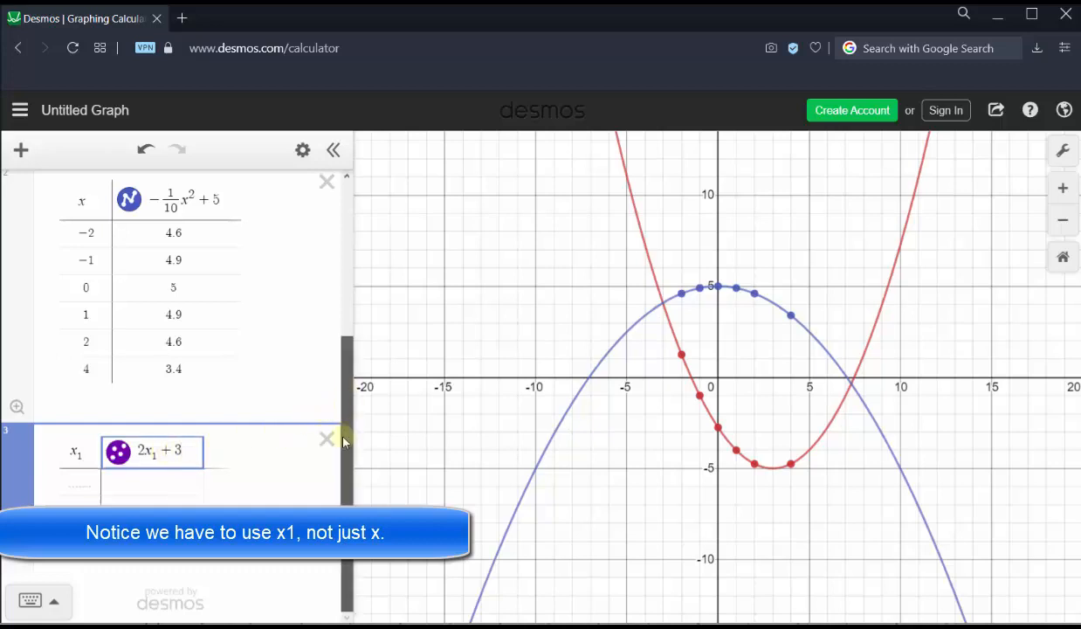
# Fill the x_1 column of the 2x_1 + 3 table with 0, 1, 2, 3 and 4.
pyautogui.click(83, 482)
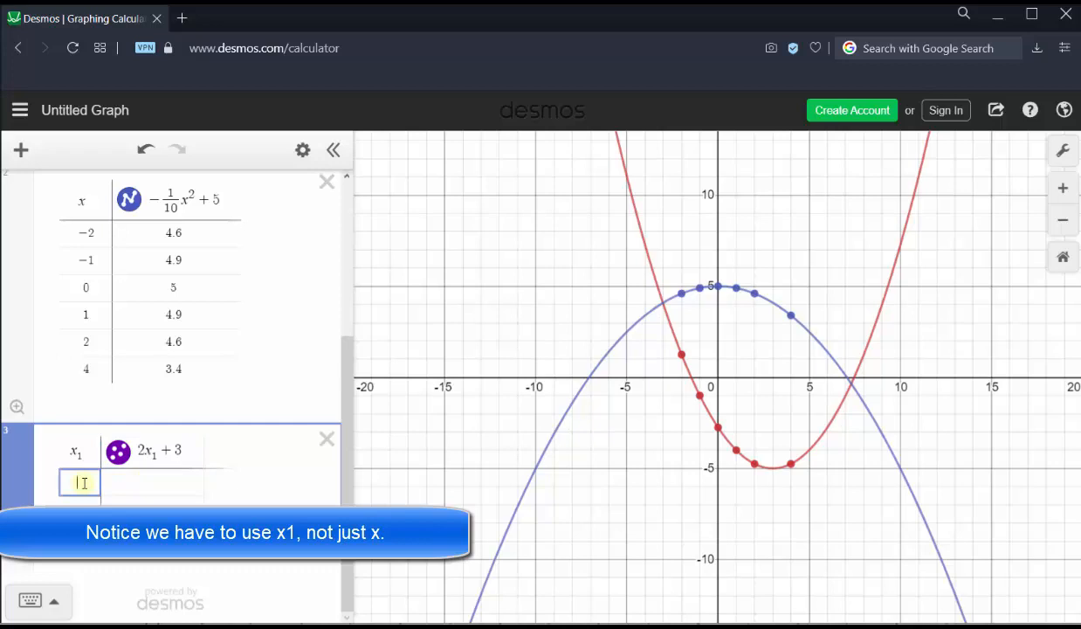
pyautogui.write('0')
pyautogui.press('Return')
pyautogui.write('1')
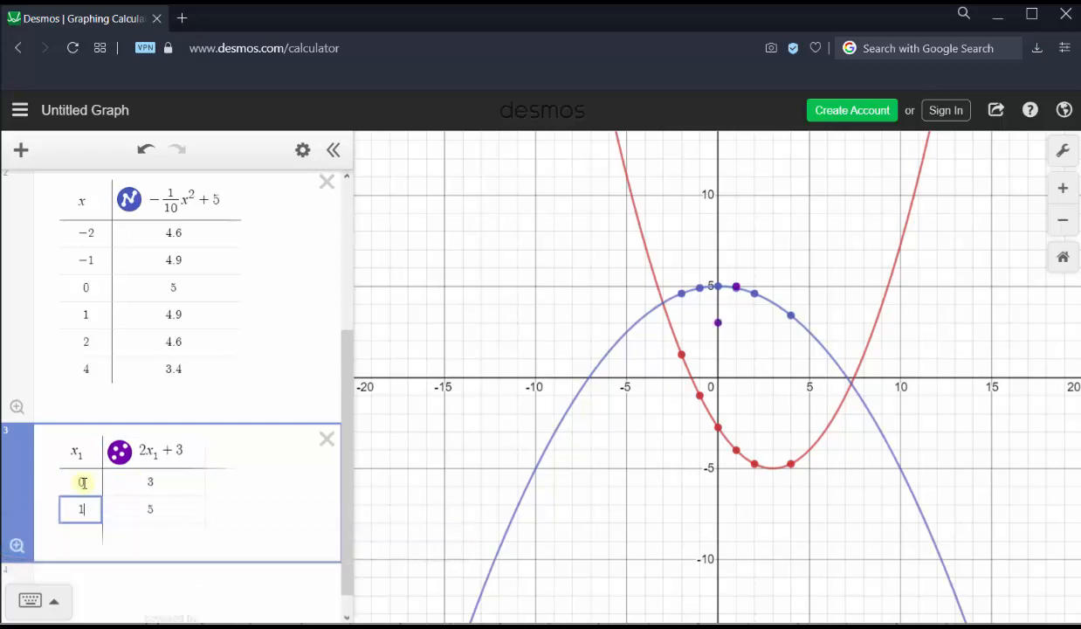
pyautogui.press('Return')
pyautogui.press('Return')
pyautogui.press('Return')
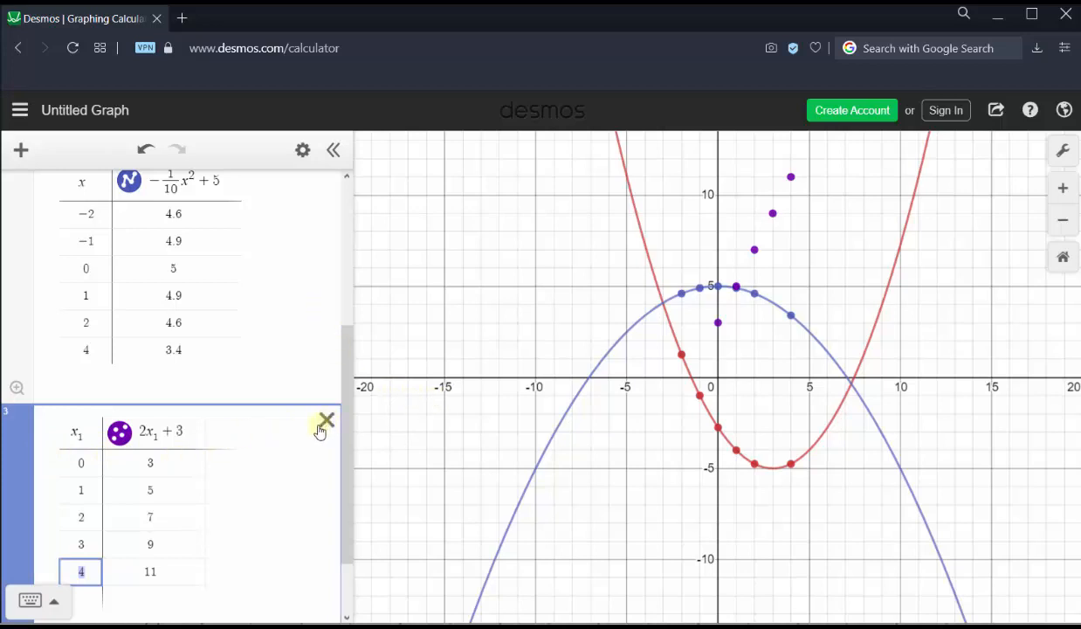
# Delete the 2x_1 + 3 table.
pyautogui.scroll(-1, 327, 424)
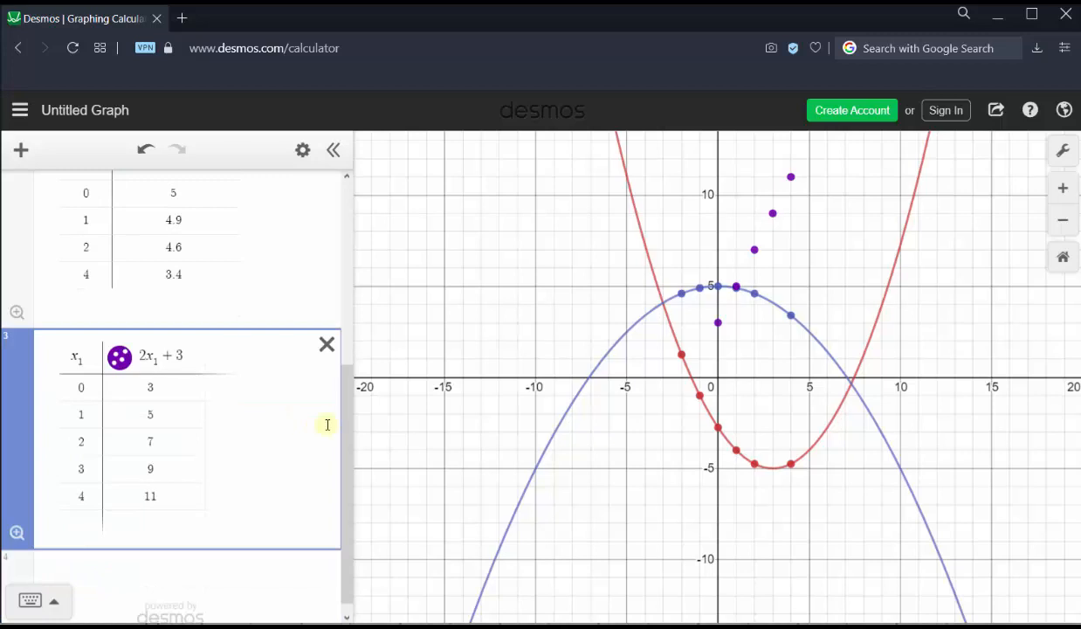
pyautogui.click(326, 344)
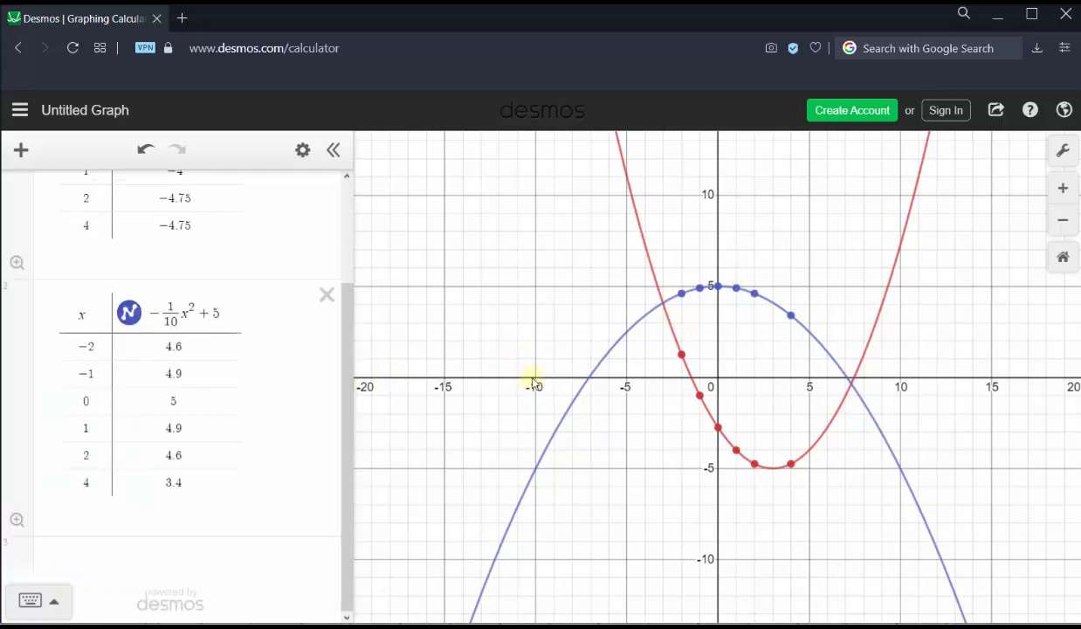
# Show the coordinates of both x-intercepts and the y-intercept of the red parabola, 0.25(x - 3)^2 - 5.
pyautogui.scroll(2, 354, 423)
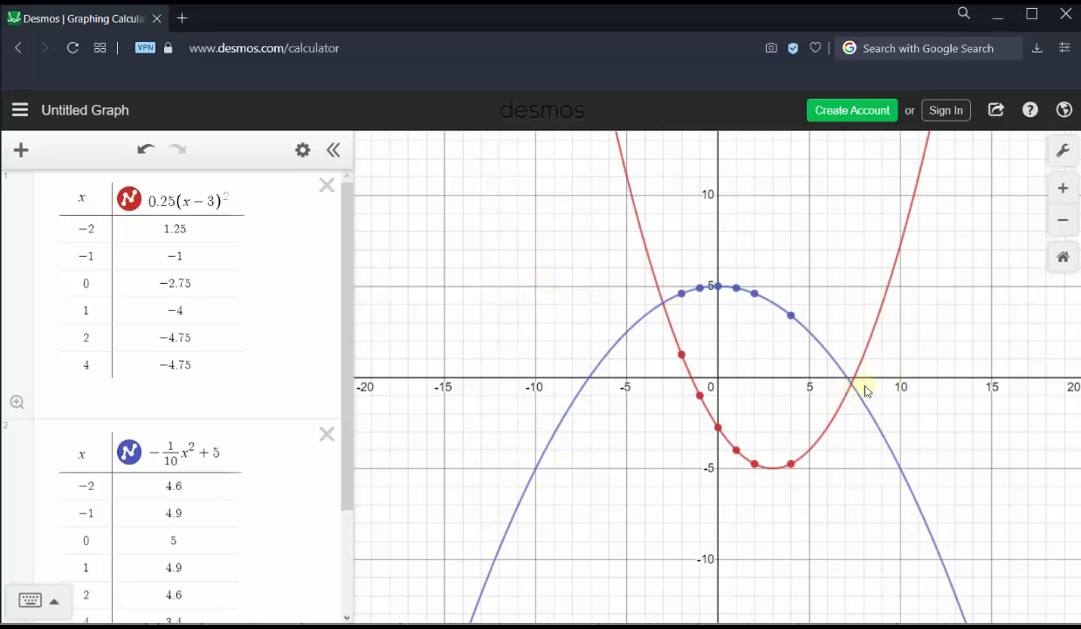
pyautogui.moveTo(855, 387)
pyautogui.click(691, 378)
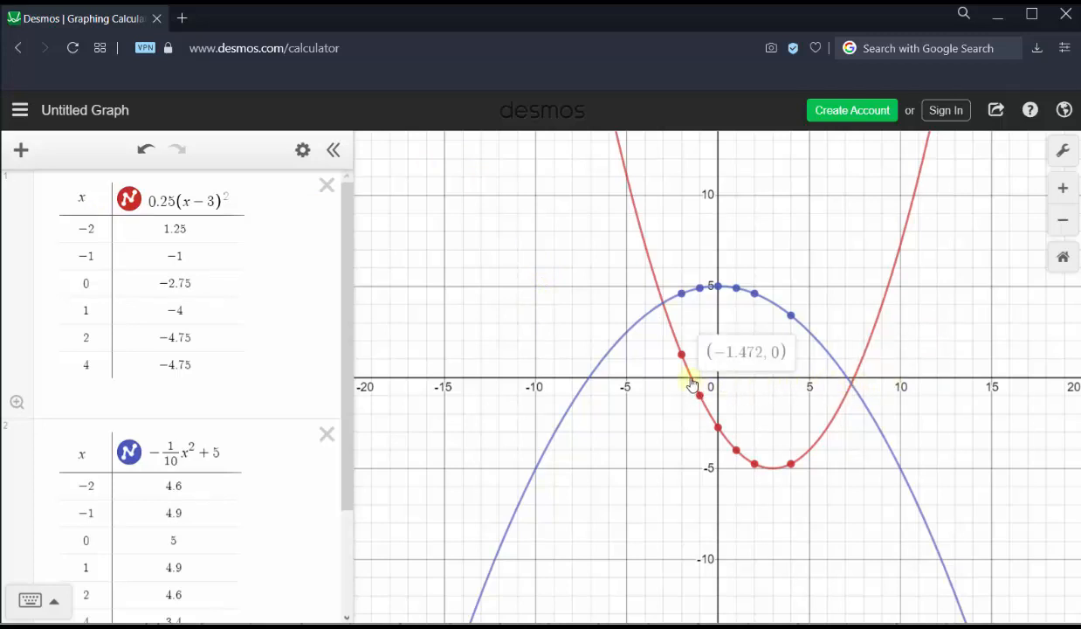
pyautogui.click(855, 378)
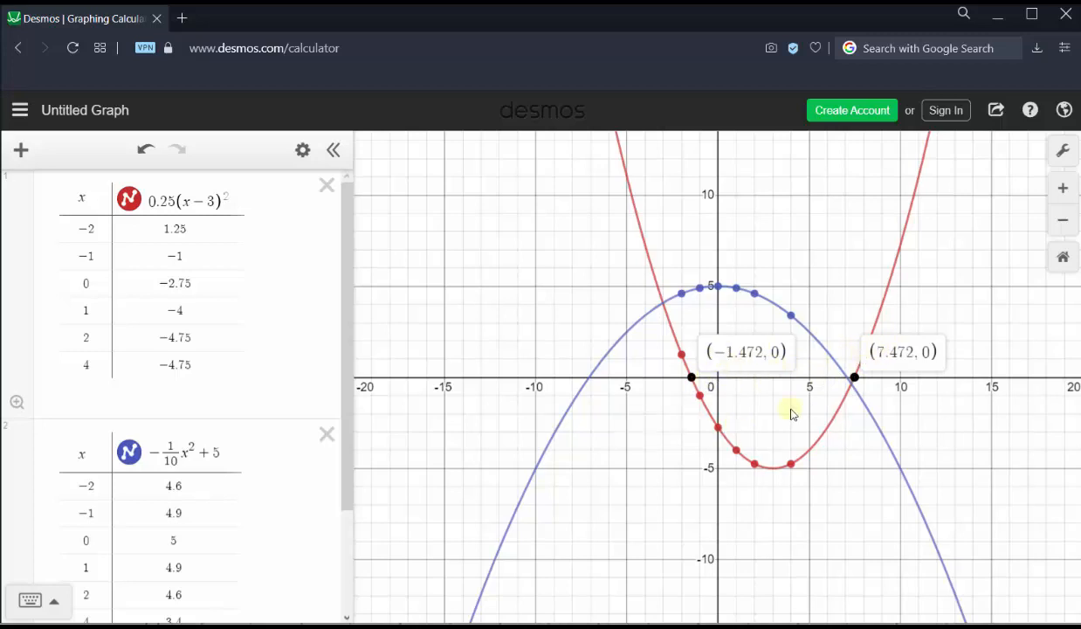
pyautogui.click(718, 426)
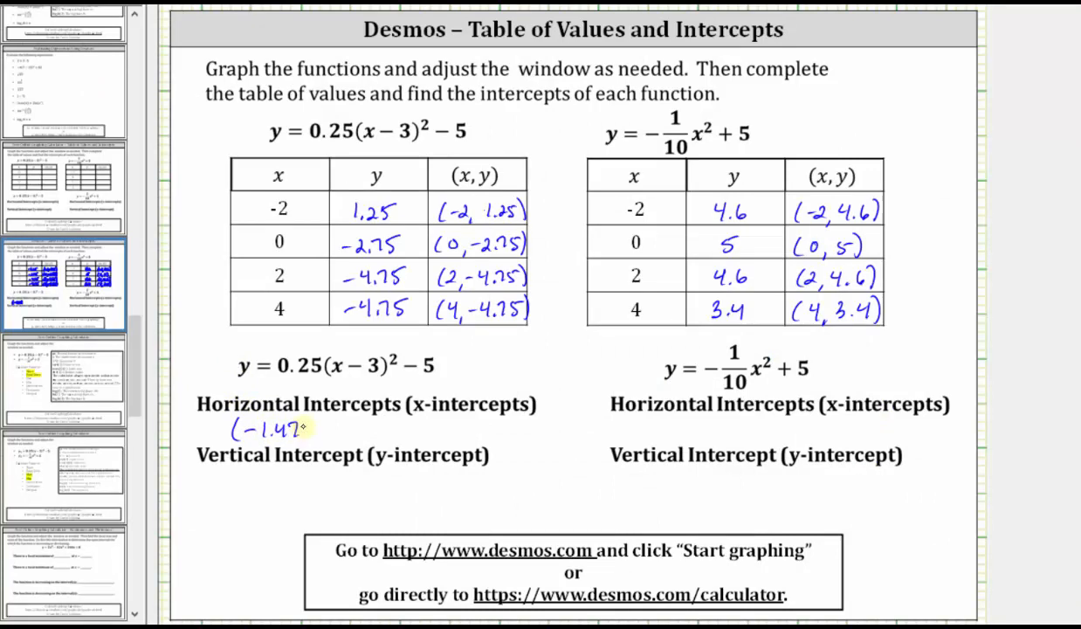
# Switch to the worksheet slide and handwrite x-intercepts (-1.472, 0), (7.472, 0) and y-intercept (0, -2.75) under y = 0.25(x - 3)^2 - 5.
pyautogui.moveTo(305, 425); pyautogui.dragTo(341, 437)
pyautogui.moveTo(355, 430)
pyautogui.mouseDown()
pyautogui.moveTo(353, 439)
pyautogui.moveTo(375, 440)
pyautogui.moveTo(434, 420)
pyautogui.moveTo(486, 437)
pyautogui.mouseUp()
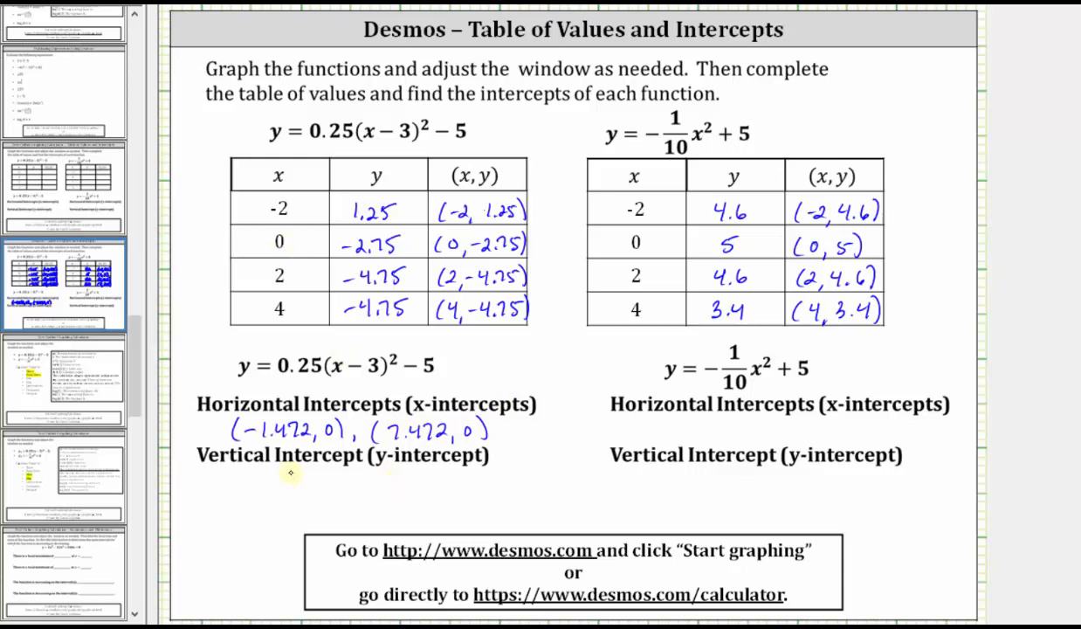
pyautogui.moveTo(289, 476); pyautogui.dragTo(287, 493)
pyautogui.moveTo(303, 477); pyautogui.dragTo(303, 479)
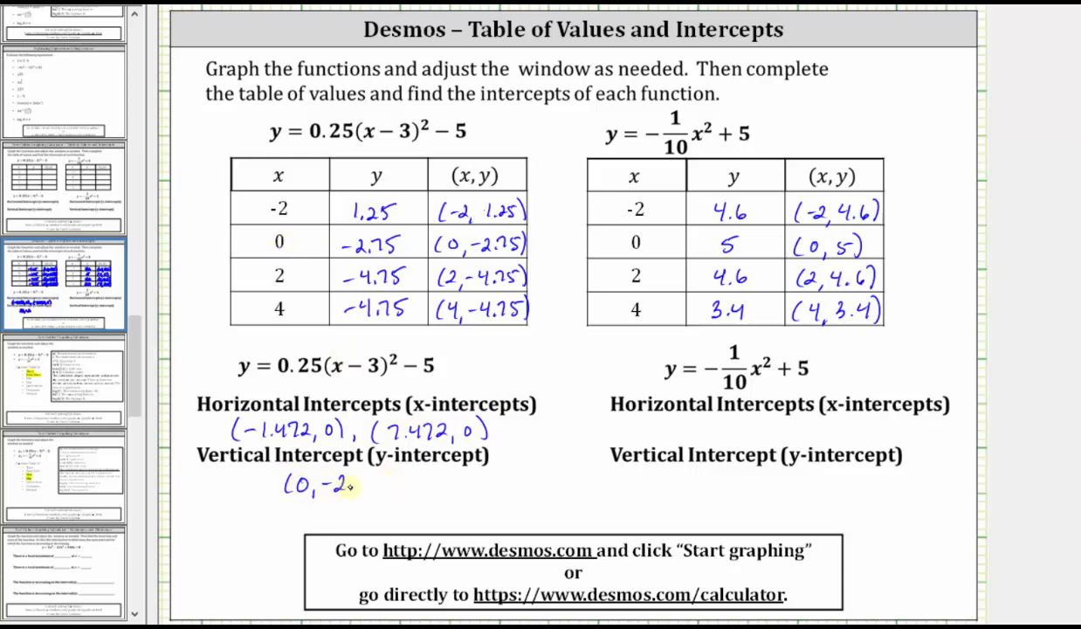
pyautogui.moveTo(378, 472)
pyautogui.mouseDown()
pyautogui.moveTo(373, 490)
pyautogui.moveTo(395, 494)
pyautogui.mouseUp()
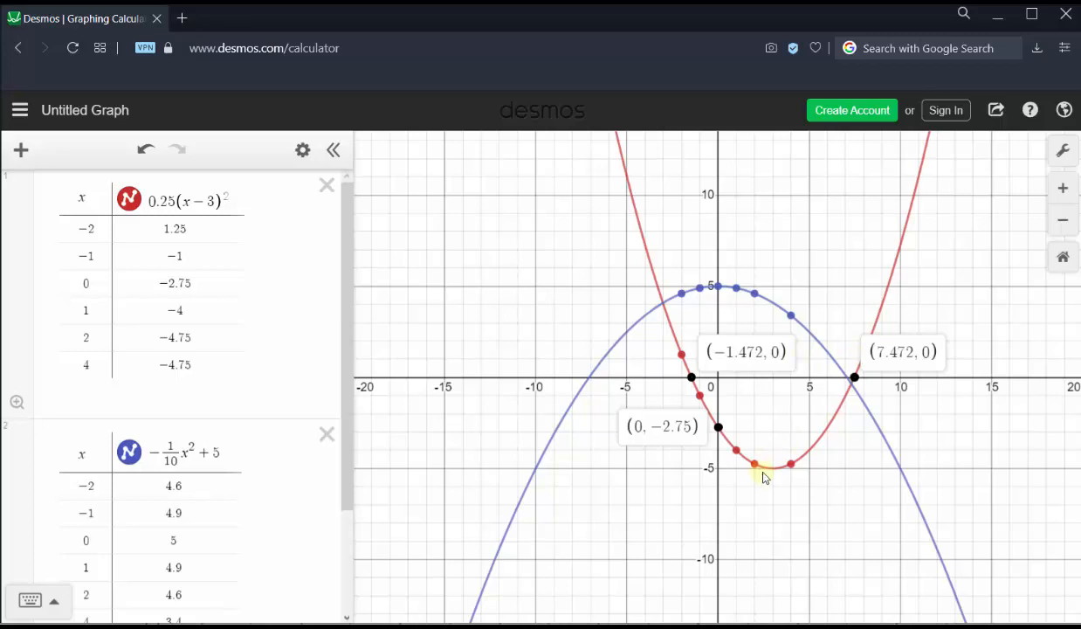
# Return to the Desmos graph, clear the red curve's point labels and show the blue parabola's x-intercepts and y-intercept.
pyautogui.click(534, 280)
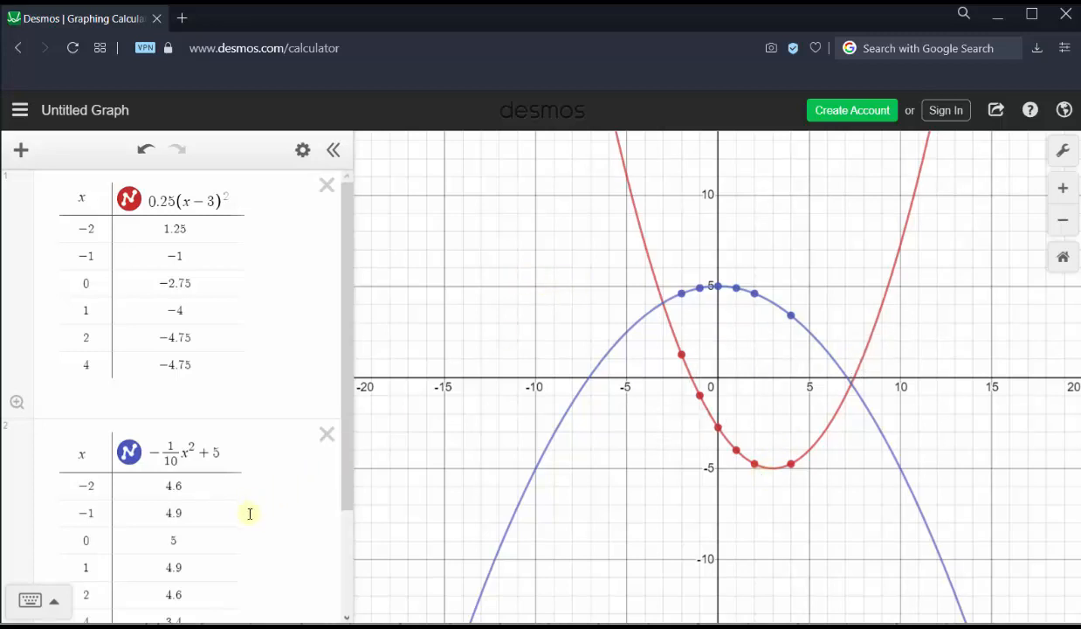
pyautogui.click(590, 377)
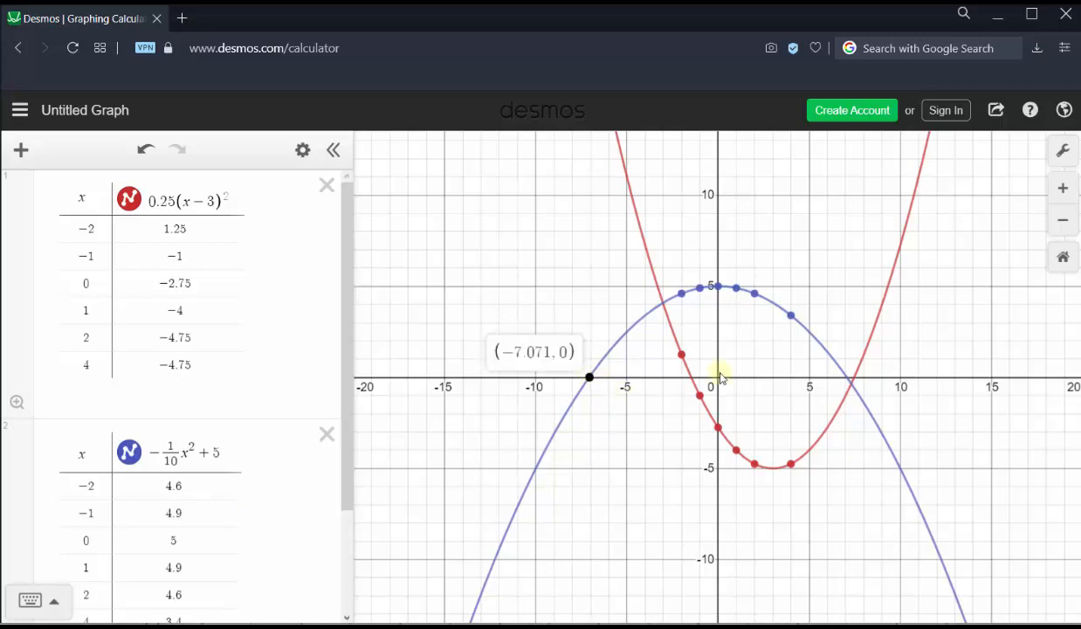
pyautogui.click(847, 377)
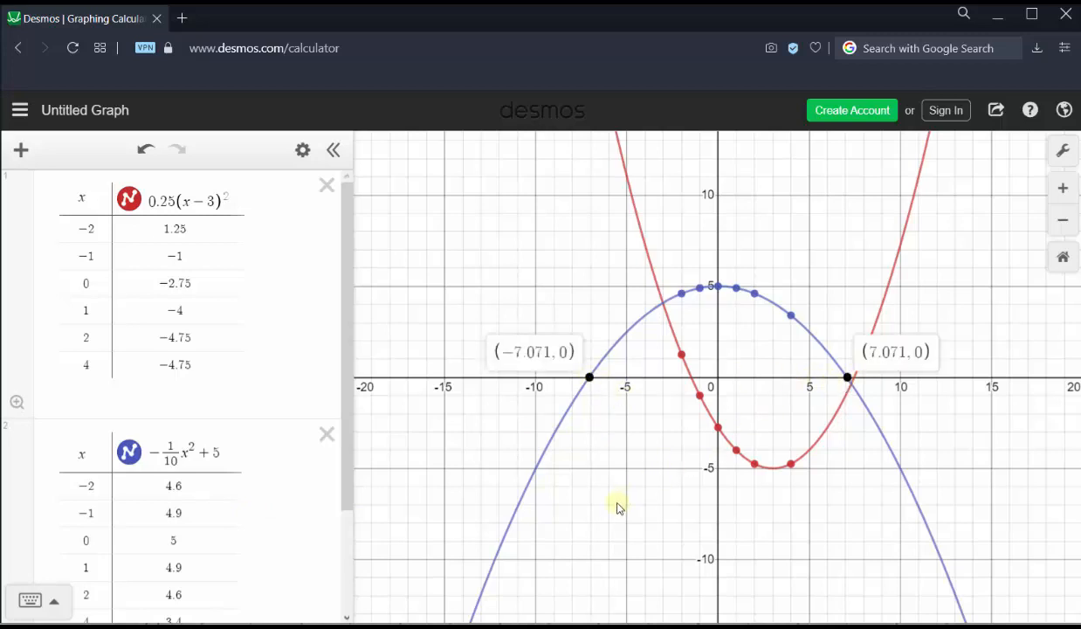
pyautogui.click(718, 288)
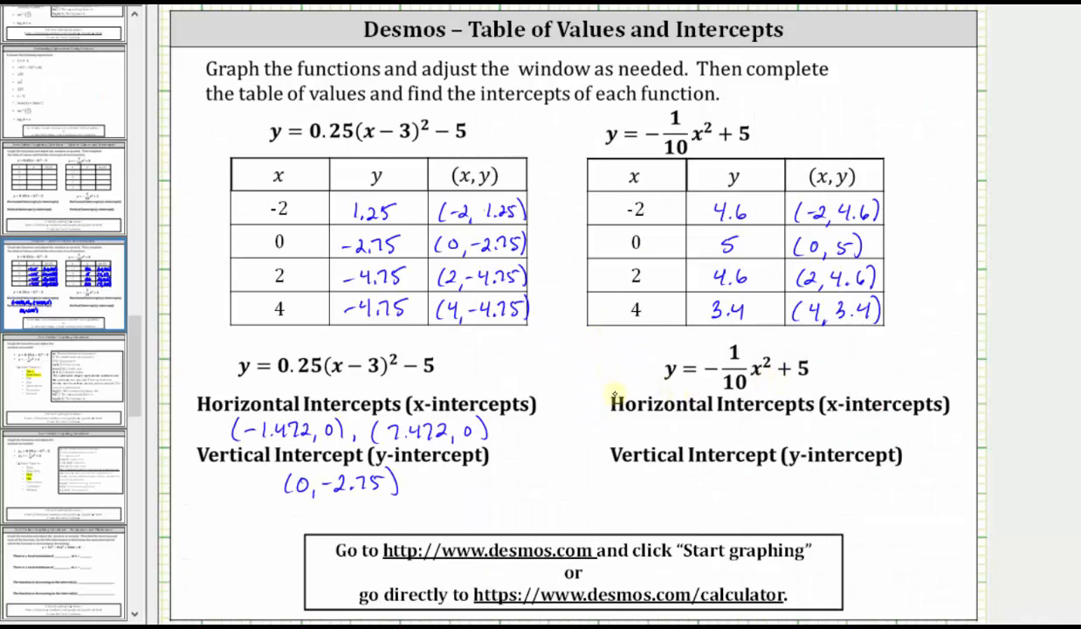
# Switch to the worksheet slide and handwrite x-intercepts (-7.071, 0), (7.071, 0) and y-intercept (0, 5) under y = -1/10x^2 + 5.
pyautogui.moveTo(632, 425)
pyautogui.mouseDown()
pyautogui.moveTo(629, 440)
pyautogui.moveTo(719, 424)
pyautogui.moveTo(777, 442)
pyautogui.moveTo(825, 410)
pyautogui.moveTo(847, 437)
pyautogui.moveTo(877, 424)
pyautogui.mouseUp()
pyautogui.click(666, 437)
pyautogui.moveTo(891, 419); pyautogui.dragTo(897, 437)
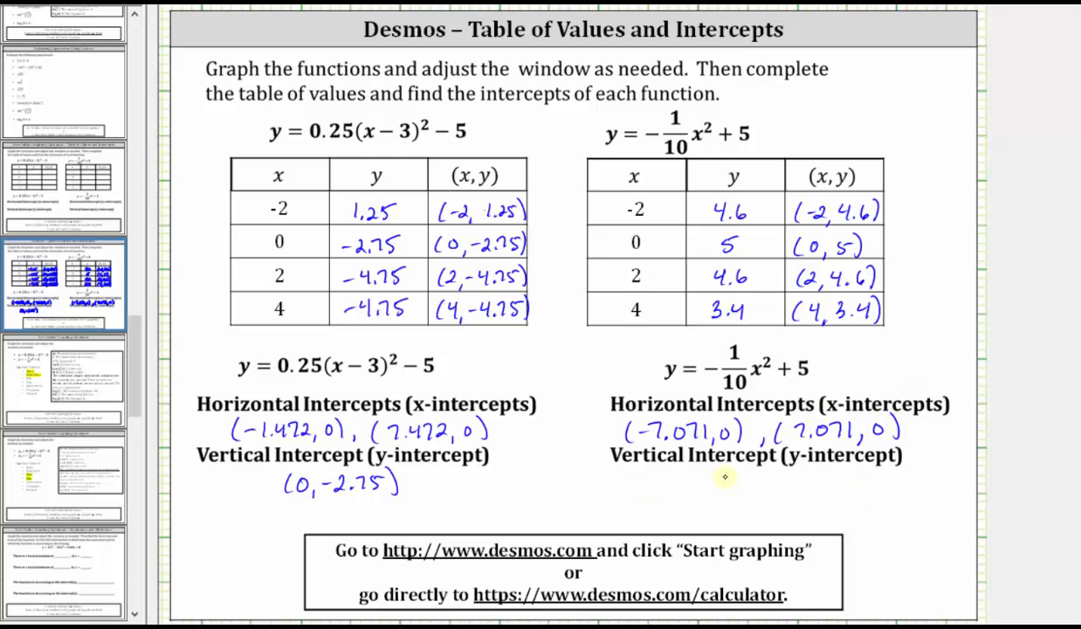
pyautogui.moveTo(725, 476); pyautogui.dragTo(721, 494)
pyautogui.moveTo(739, 478); pyautogui.dragTo(784, 496)
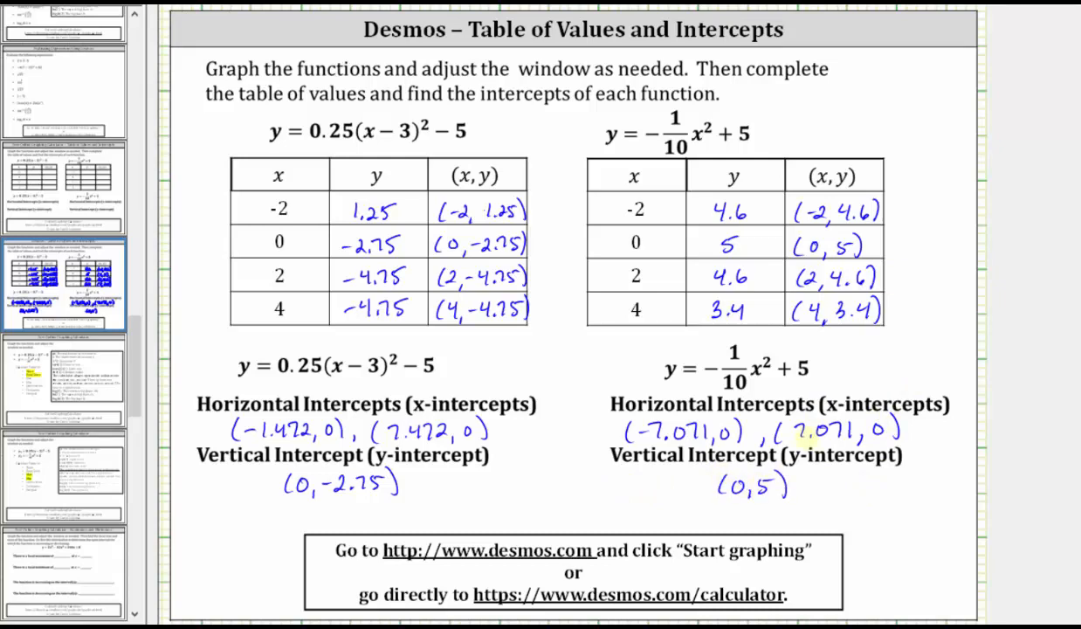
pyautogui.scroll(-10, 140, 384)
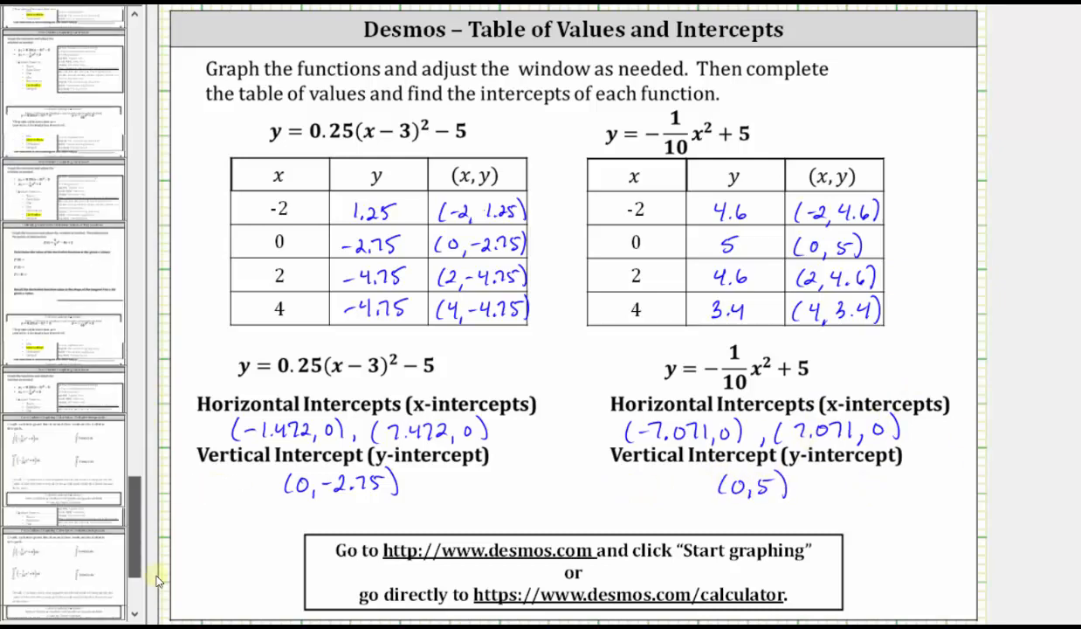